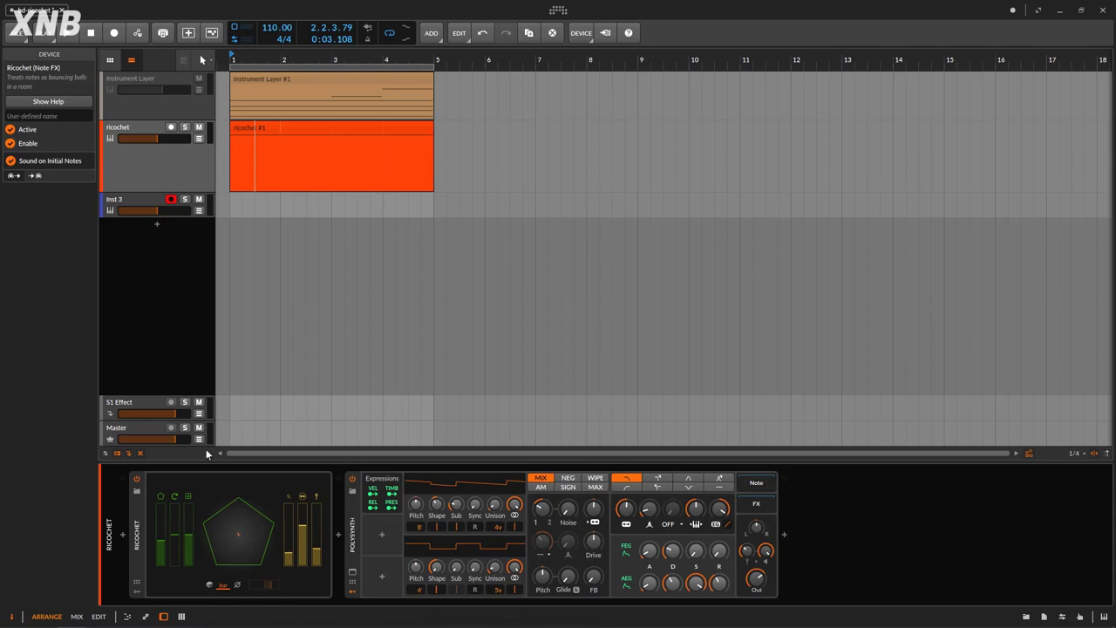
Step: Play the ricochet clip with the Ricochet device bypassed, and again with the device enabled
{"action": "left_click", "coordinate": [136, 478]}
{"action": "left_click", "coordinate": [249, 127]}
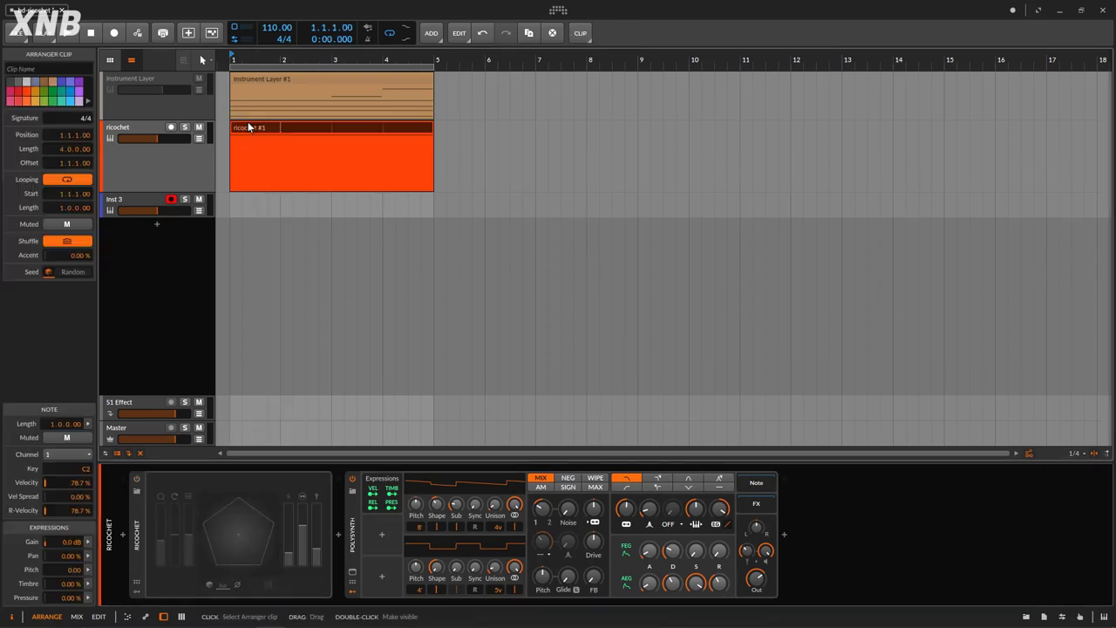
{"action": "key", "text": "space"}
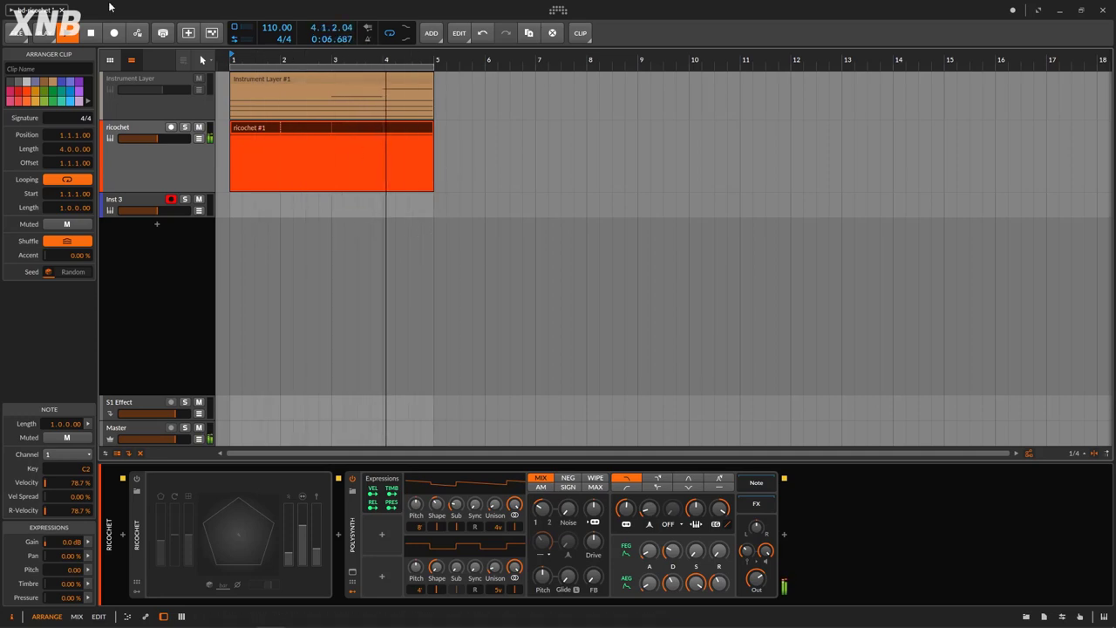
{"action": "left_click", "coordinate": [91, 33]}
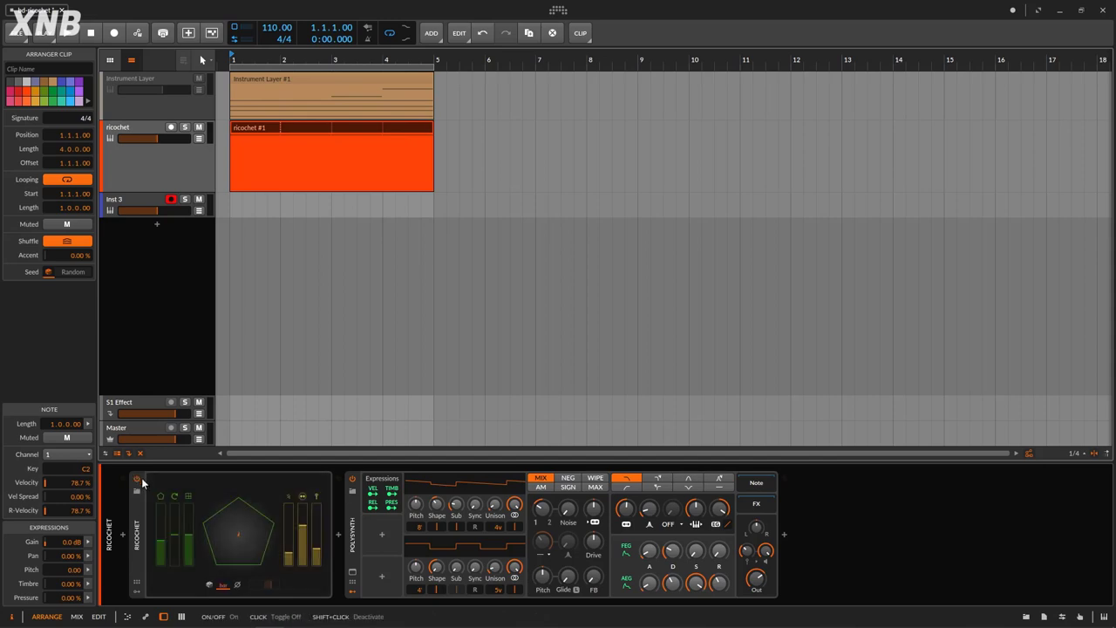
{"action": "left_click", "coordinate": [69, 35]}
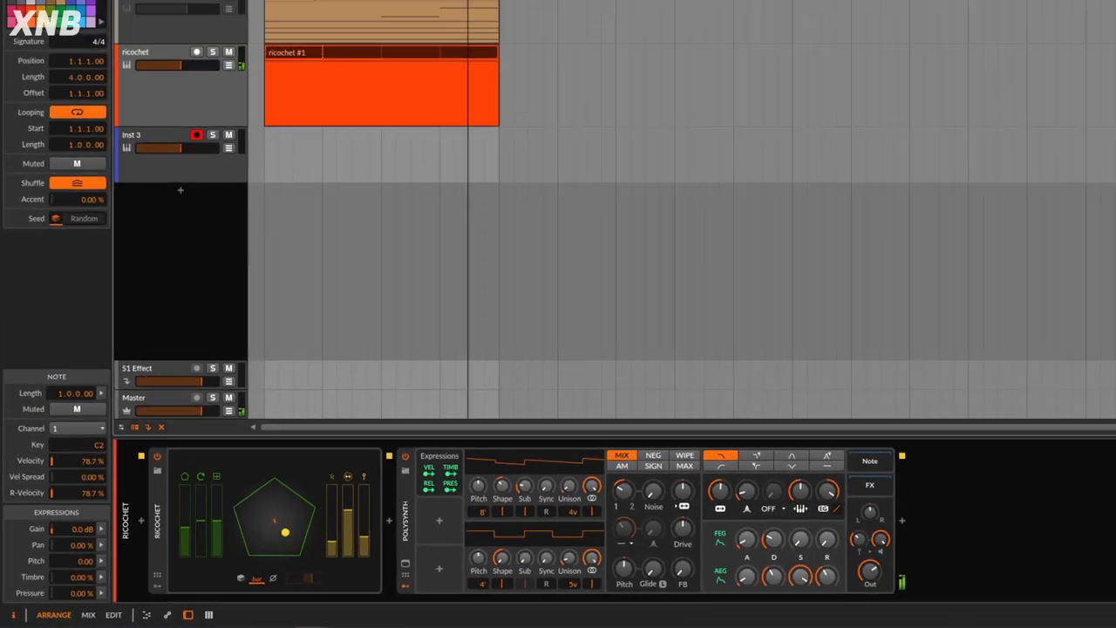
{"action": "left_click", "coordinate": [91, 35]}
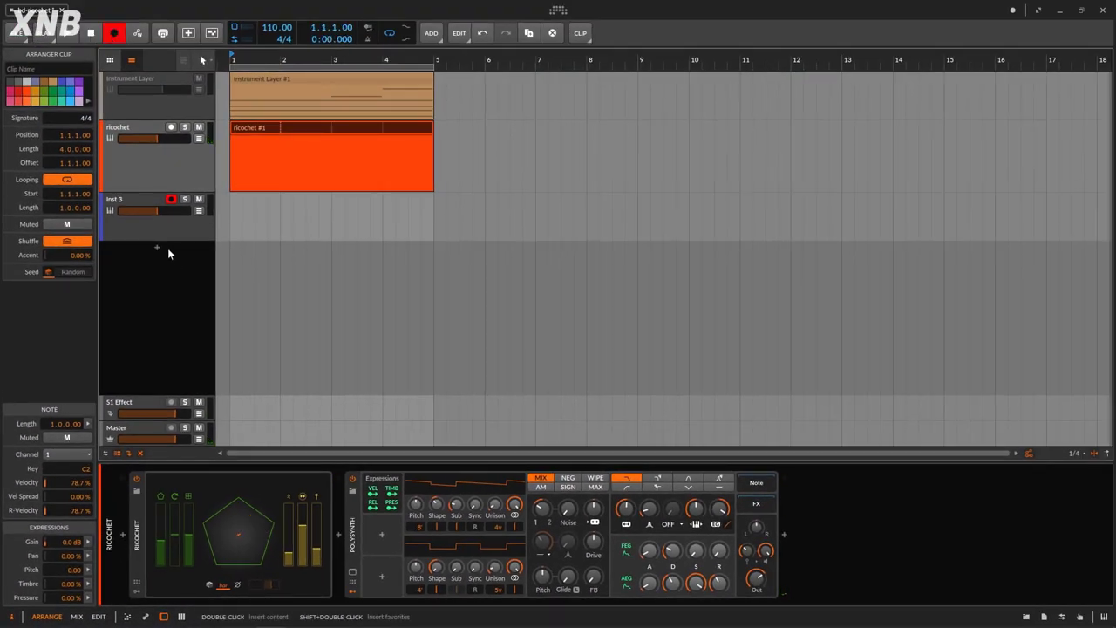
Step: Record Ricochet's note output as a clip about four bars long on the Inst 3 track
{"action": "left_click", "coordinate": [171, 255]}
{"action": "left_click", "coordinate": [180, 167]}
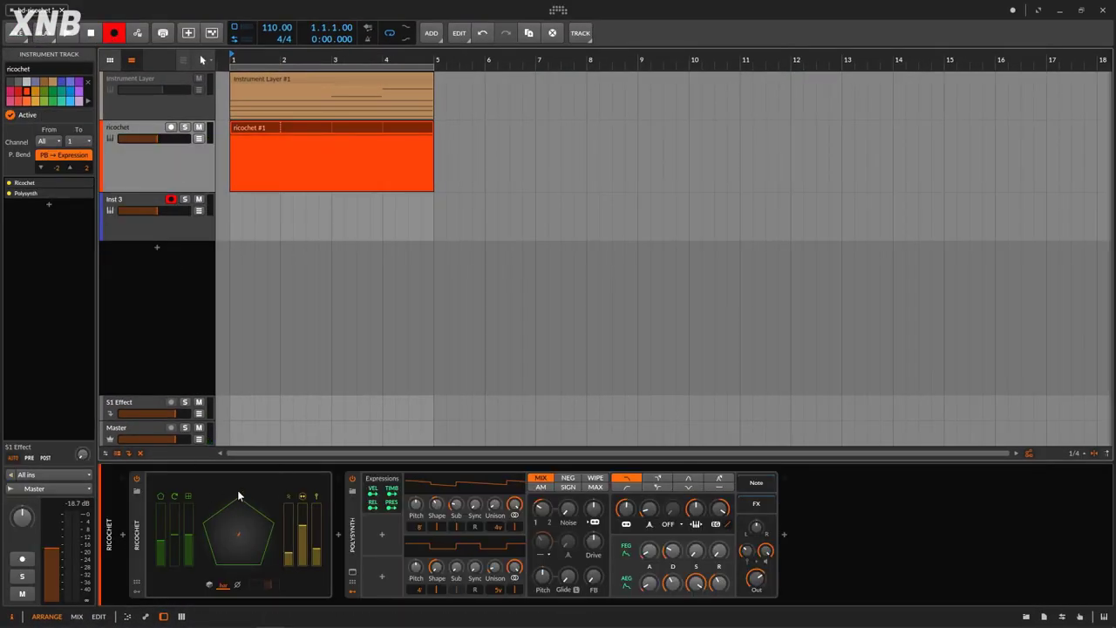
{"action": "key", "text": "space"}
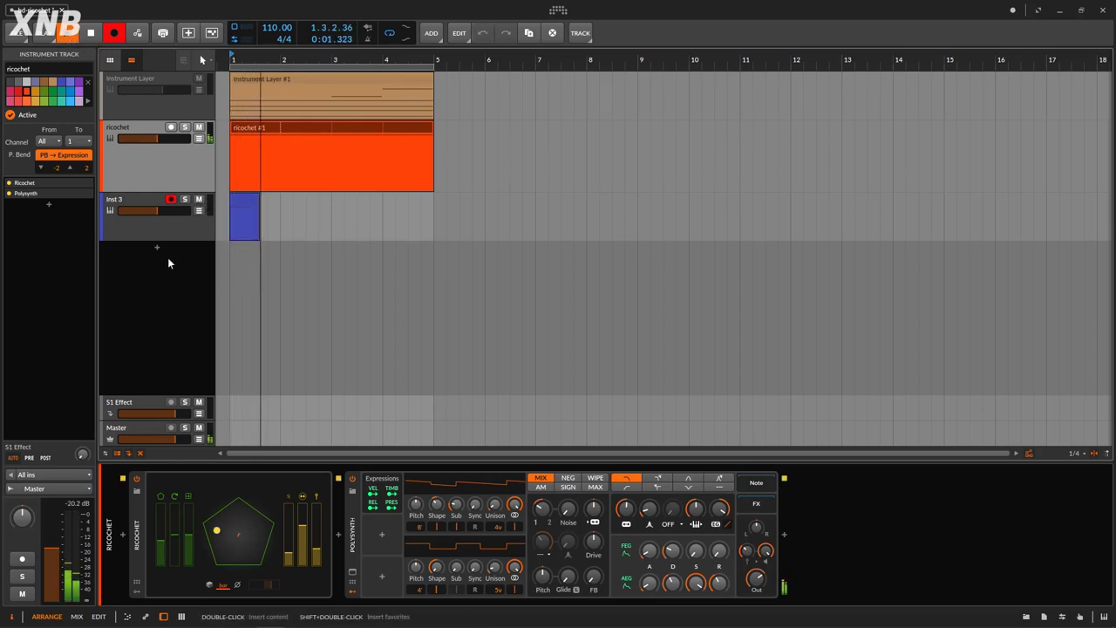
{"action": "left_click_drag", "start_coordinate": [169, 241], "coordinate": [171, 264]}
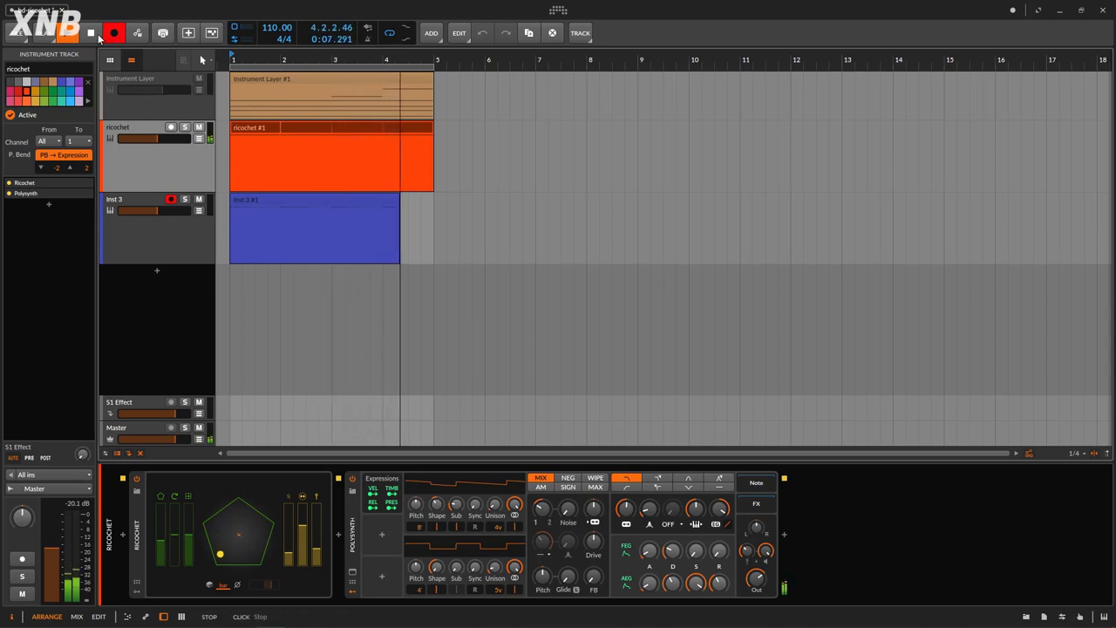
{"action": "left_click", "coordinate": [96, 34]}
Step: Open the recorded Inst 3 clip in an enlarged note editor and examine the bounced C2 notes
{"action": "double_click", "coordinate": [312, 200]}
{"action": "left_click_drag", "start_coordinate": [443, 472], "coordinate": [453, 173]}
{"action": "scroll", "coordinate": [474, 383], "scroll_direction": "down", "scroll_amount": 7}
{"action": "scroll", "coordinate": [441, 401], "scroll_direction": "up", "scroll_amount": 1}
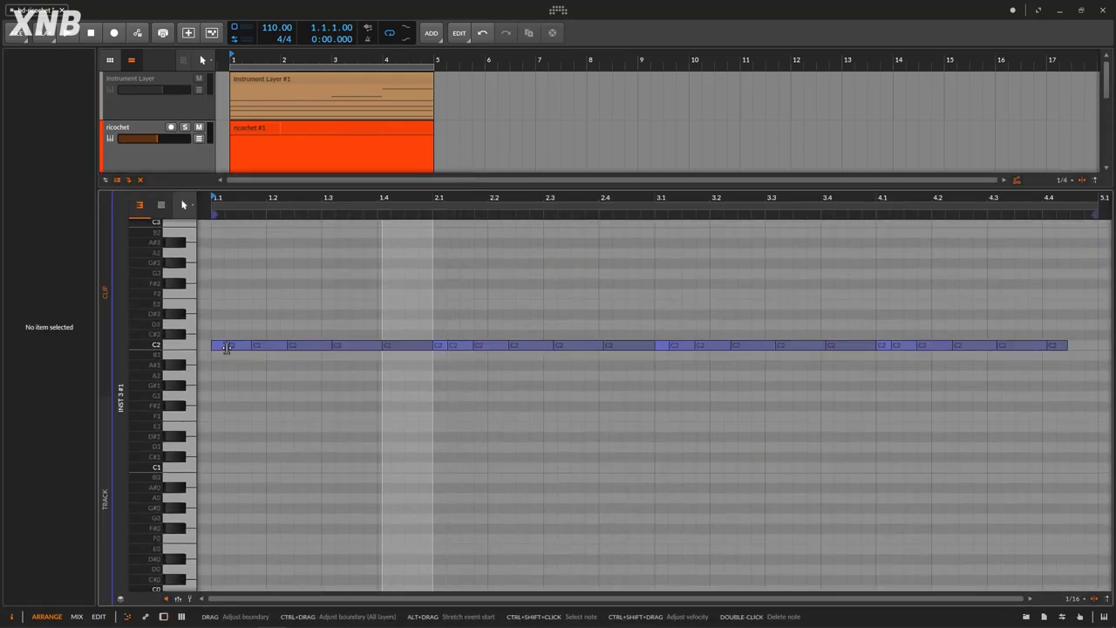
{"action": "mouse_move", "coordinate": [395, 346]}
{"action": "left_mouse_down"}
{"action": "mouse_move", "coordinate": [311, 346]}
{"action": "mouse_move", "coordinate": [407, 346]}
{"action": "left_mouse_up"}
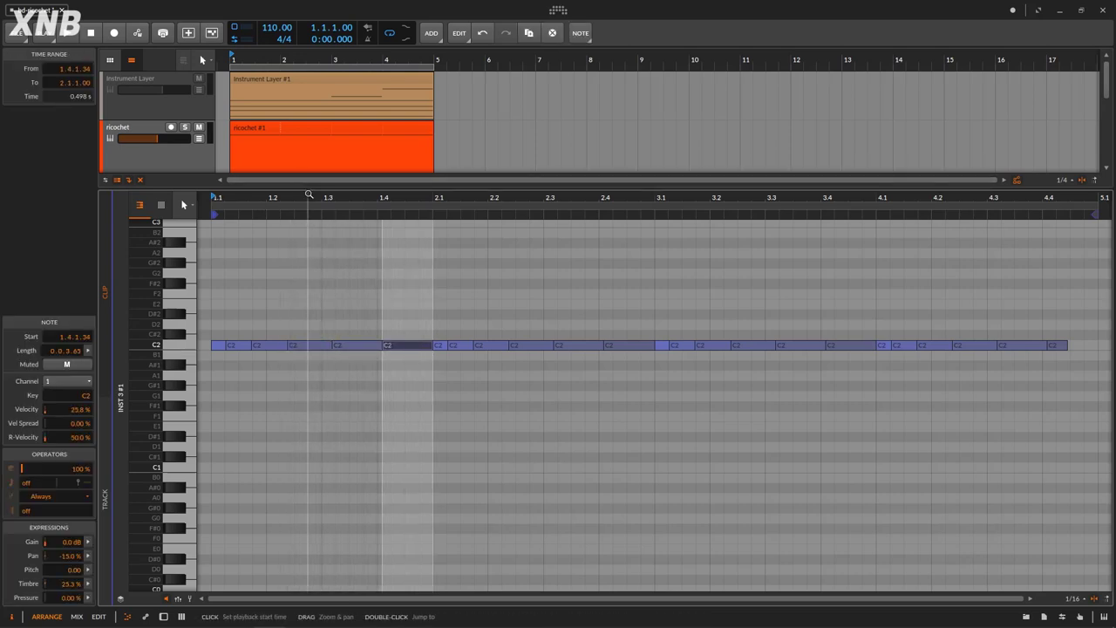
Step: Delete the recorded Inst 3 clip and bring back the ricochet track's device chain
{"action": "left_click_drag", "start_coordinate": [306, 181], "coordinate": [326, 268]}
{"action": "left_click", "coordinate": [306, 207]}
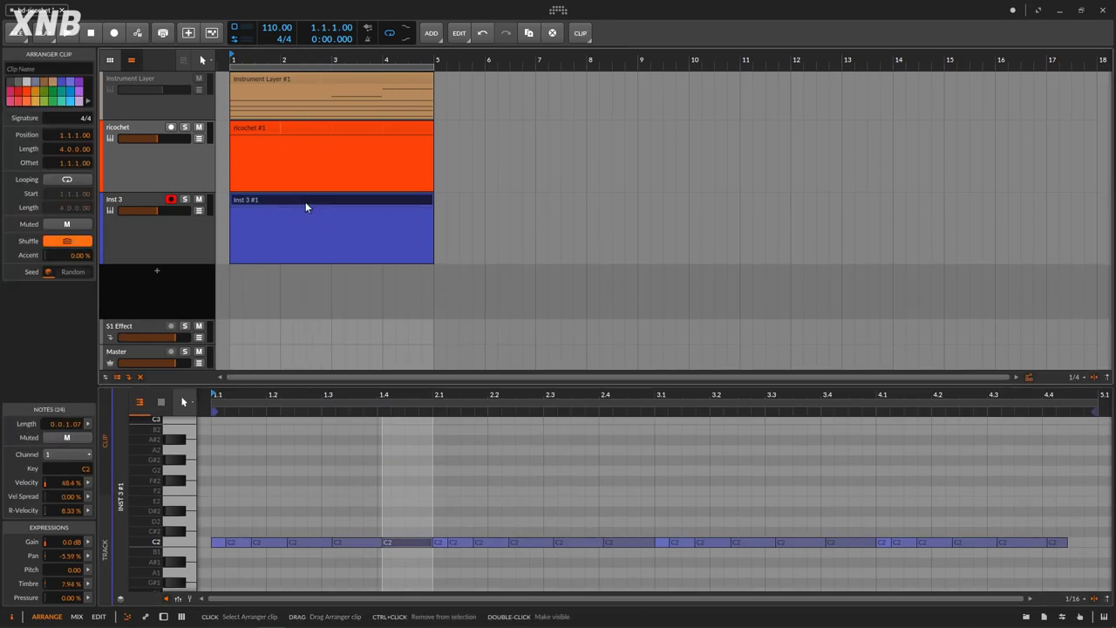
{"action": "key", "text": "Delete"}
{"action": "left_click", "coordinate": [148, 172]}
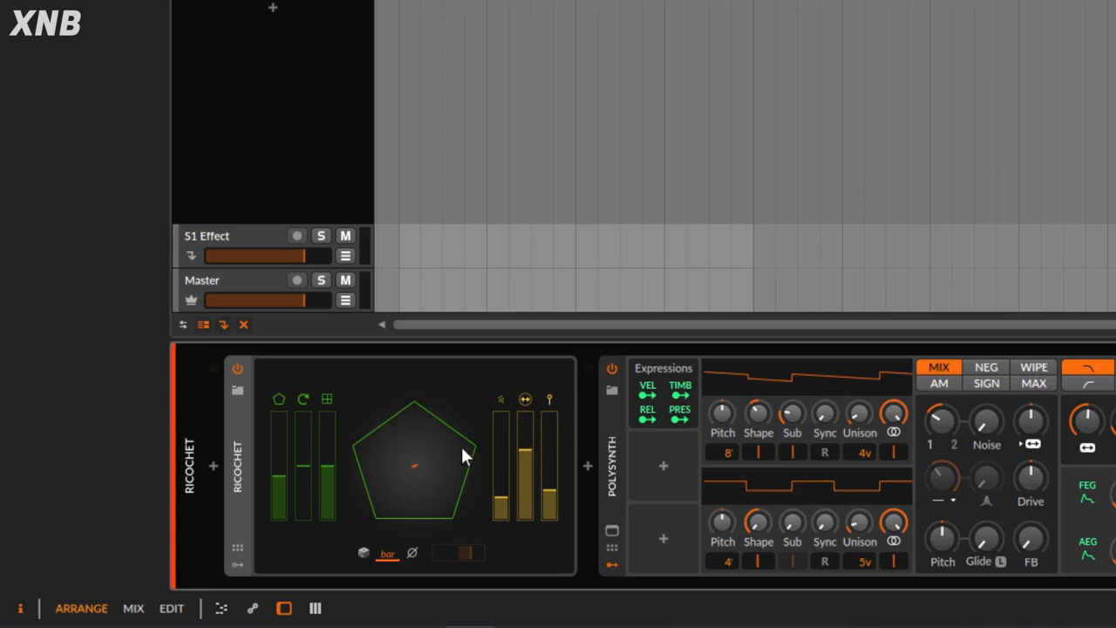
Step: Set Ricochet's Room Sides to 3.00 and play the clip in the triangular room
{"action": "left_click_drag", "start_coordinate": [274, 475], "coordinate": [274, 521]}
{"action": "key", "text": "space"}
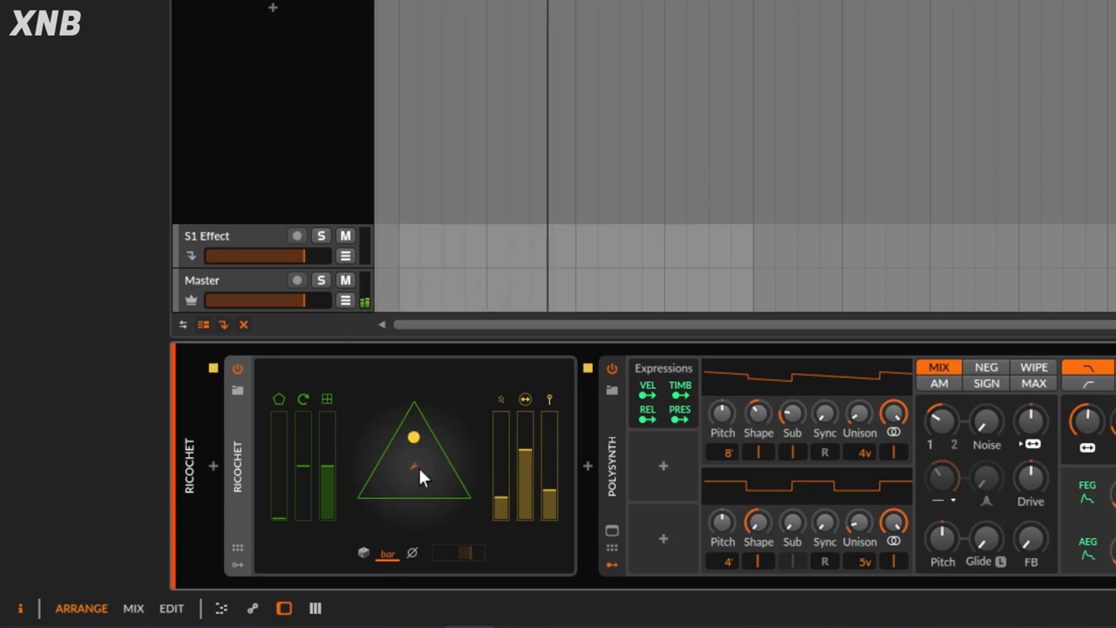
{"action": "left_click_drag", "start_coordinate": [281, 503], "coordinate": [323, 502]}
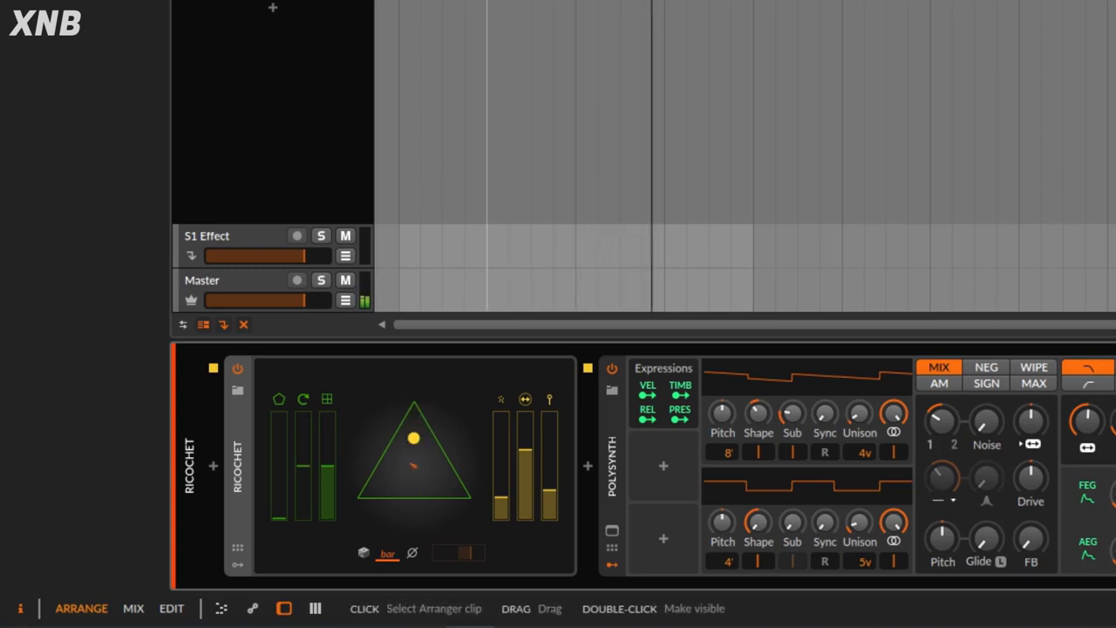
Step: Try rotating the triangular room, and reset its rotation and number of sides to their defaults
{"action": "left_click_drag", "start_coordinate": [301, 463], "coordinate": [307, 455]}
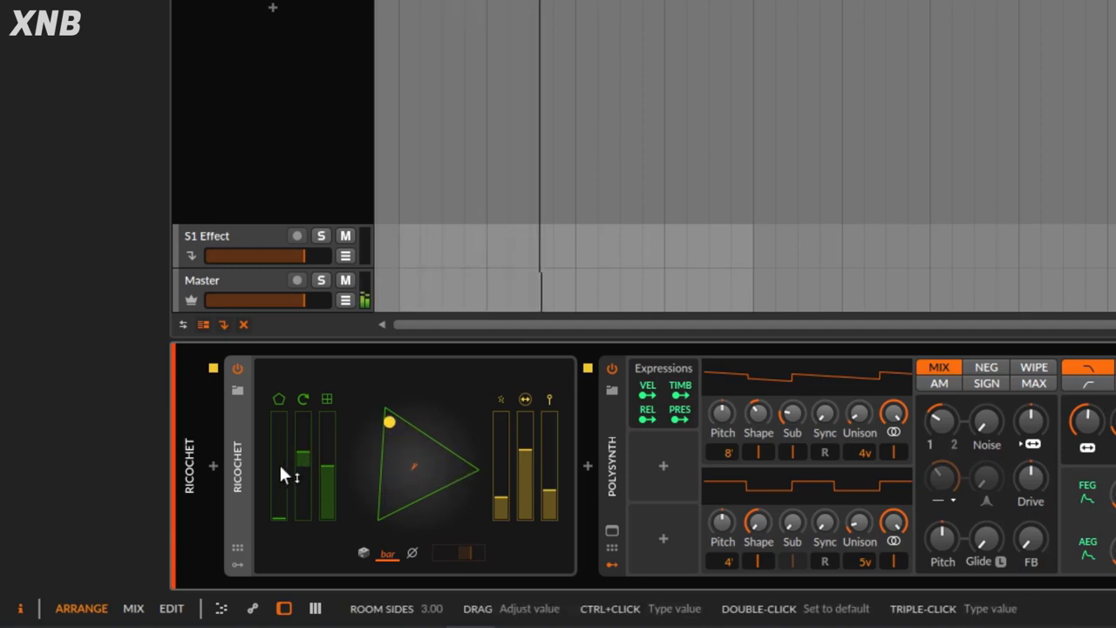
{"action": "left_click_drag", "start_coordinate": [303, 455], "coordinate": [302, 430]}
{"action": "double_click", "coordinate": [302, 430]}
{"action": "double_click", "coordinate": [278, 502]}
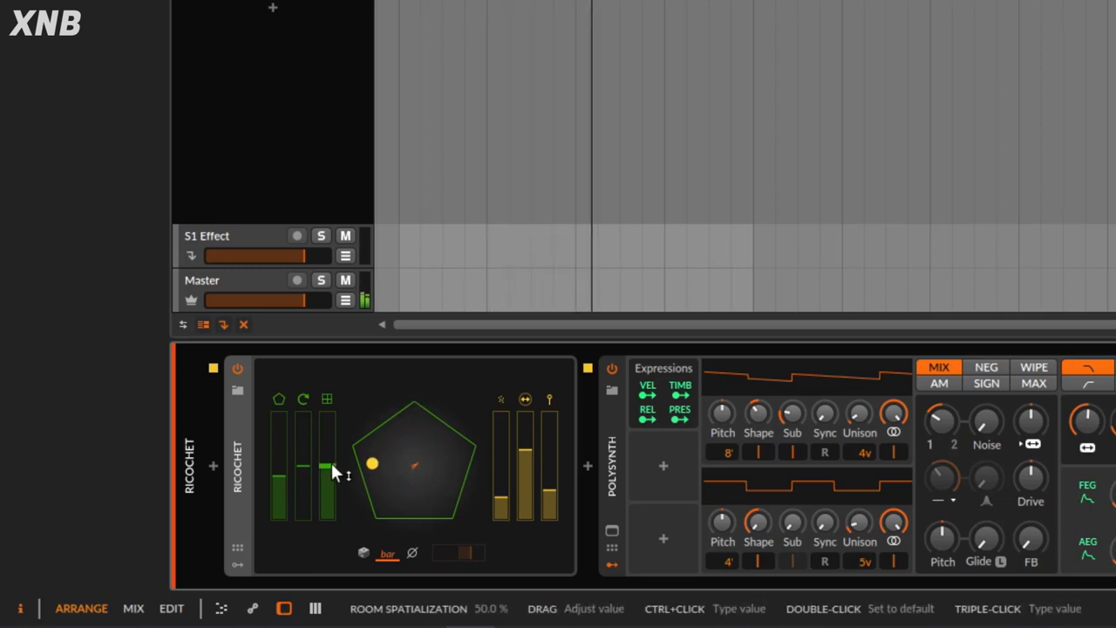
Step: Try Room Spatialization at its minimum and maximum, and map Polysynth's Timbre expression to the filter frequency with an amount of +32.50
{"action": "mouse_move", "coordinate": [327, 461]}
{"action": "left_mouse_down"}
{"action": "mouse_move", "coordinate": [328, 517]}
{"action": "mouse_move", "coordinate": [345, 521]}
{"action": "left_mouse_up"}
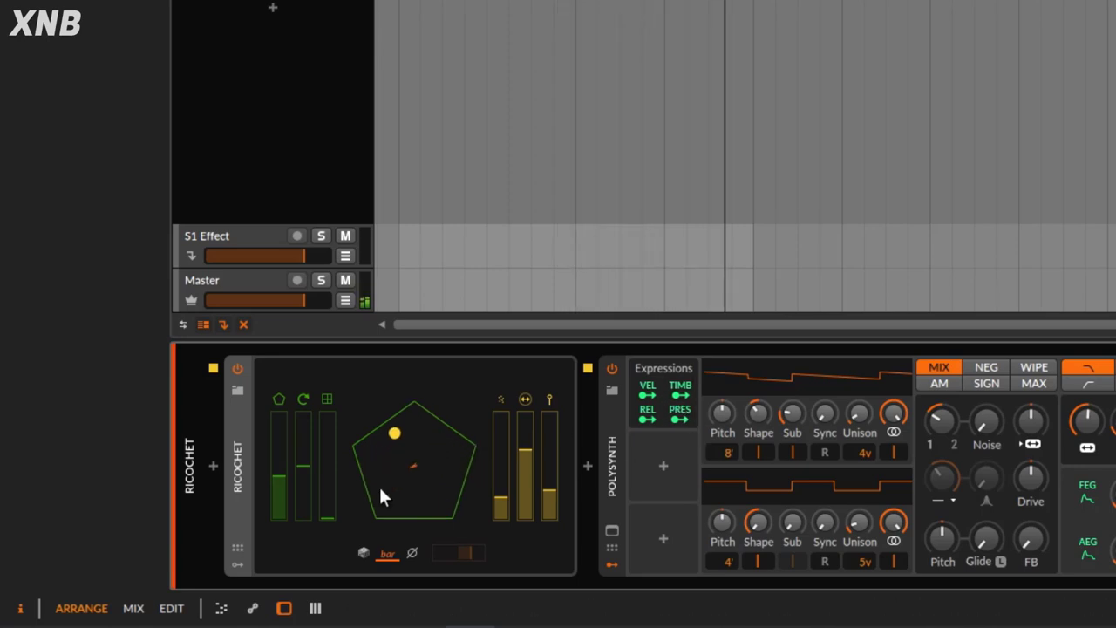
{"action": "left_click_drag", "start_coordinate": [328, 512], "coordinate": [327, 412]}
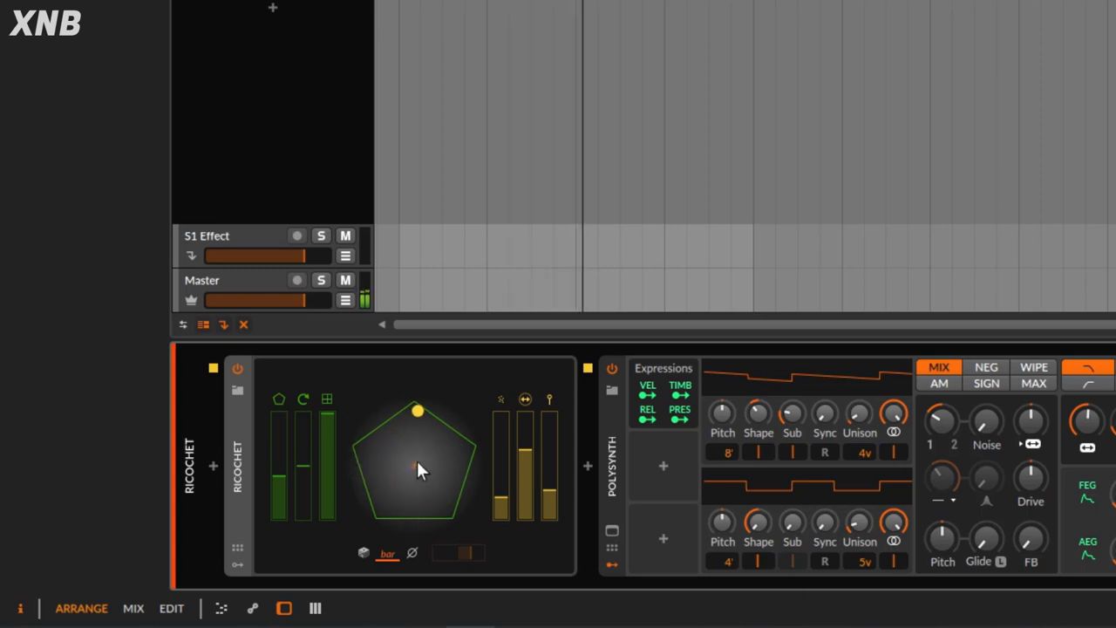
{"action": "left_click", "coordinate": [686, 388]}
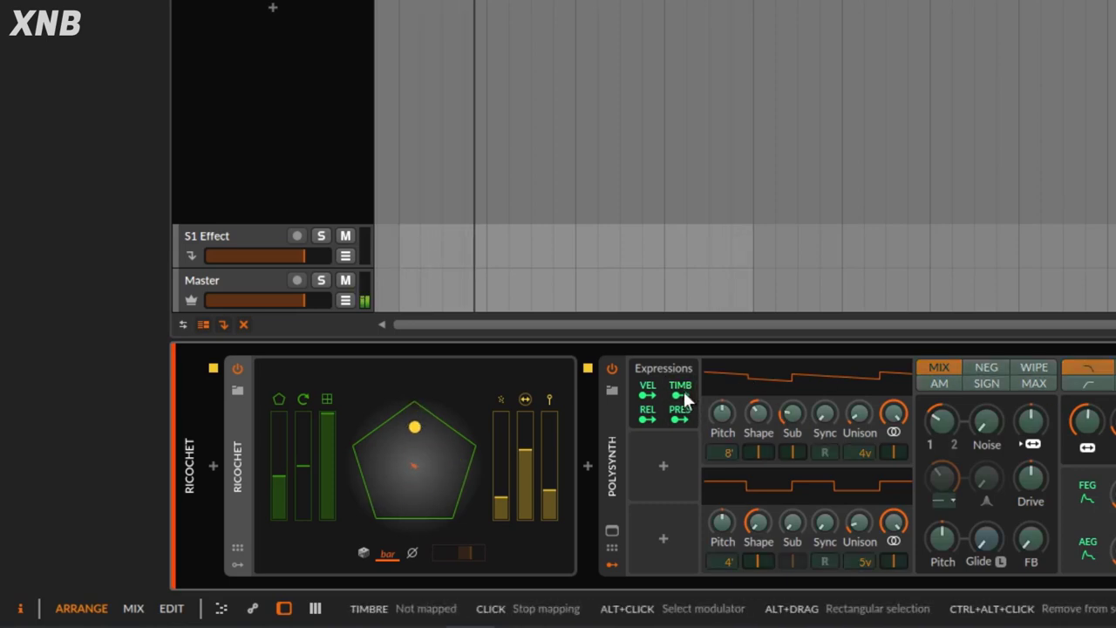
{"action": "left_click_drag", "start_coordinate": [1086, 421], "coordinate": [1087, 391]}
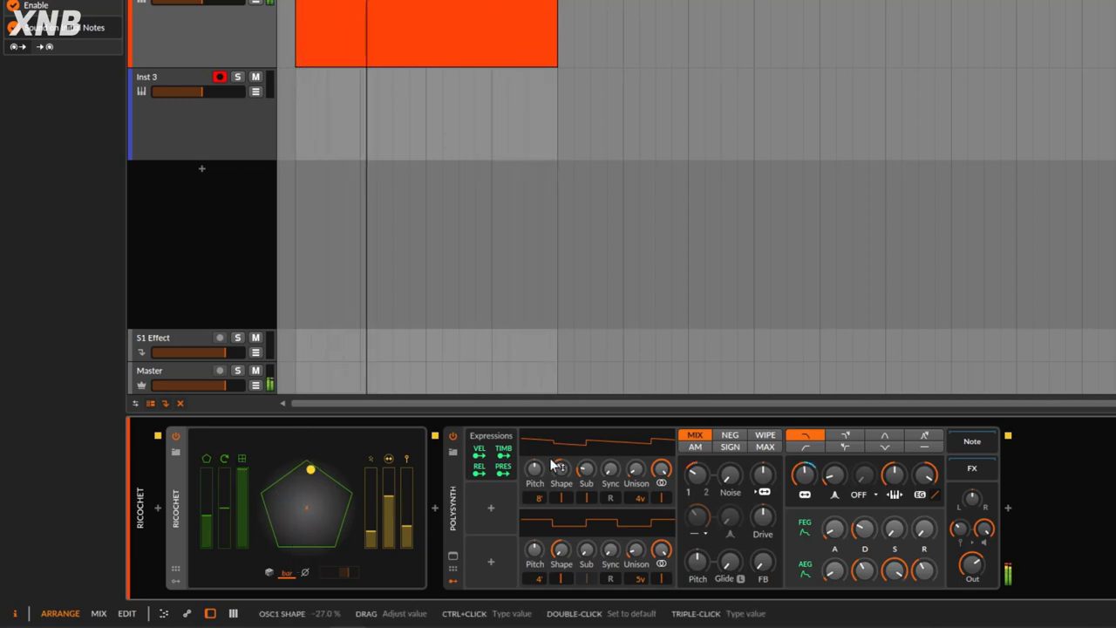
Step: Remove the Timbre modulation from the filter frequency and reset Ricochet's Room Spatialization to its default
{"action": "left_click", "coordinate": [503, 455]}
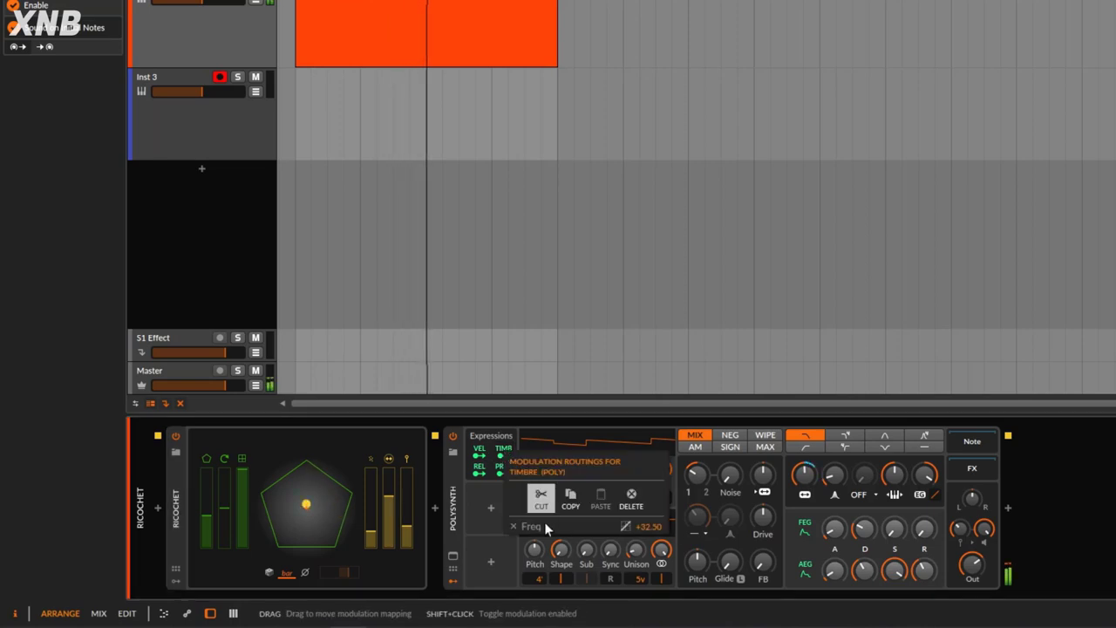
{"action": "left_click", "coordinate": [515, 526]}
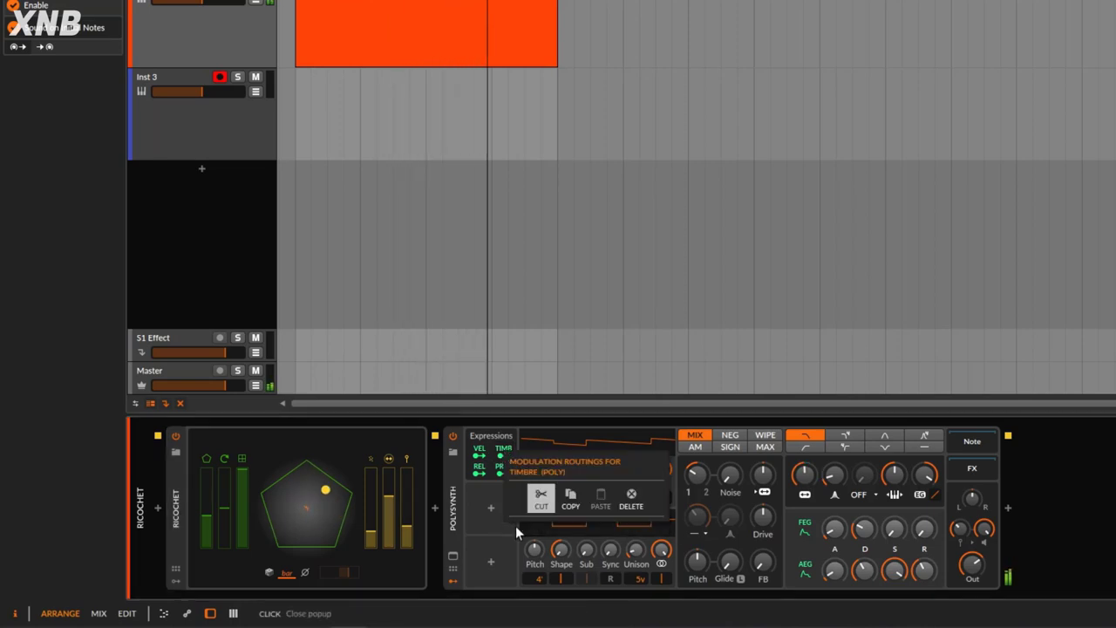
{"action": "left_click", "coordinate": [244, 517]}
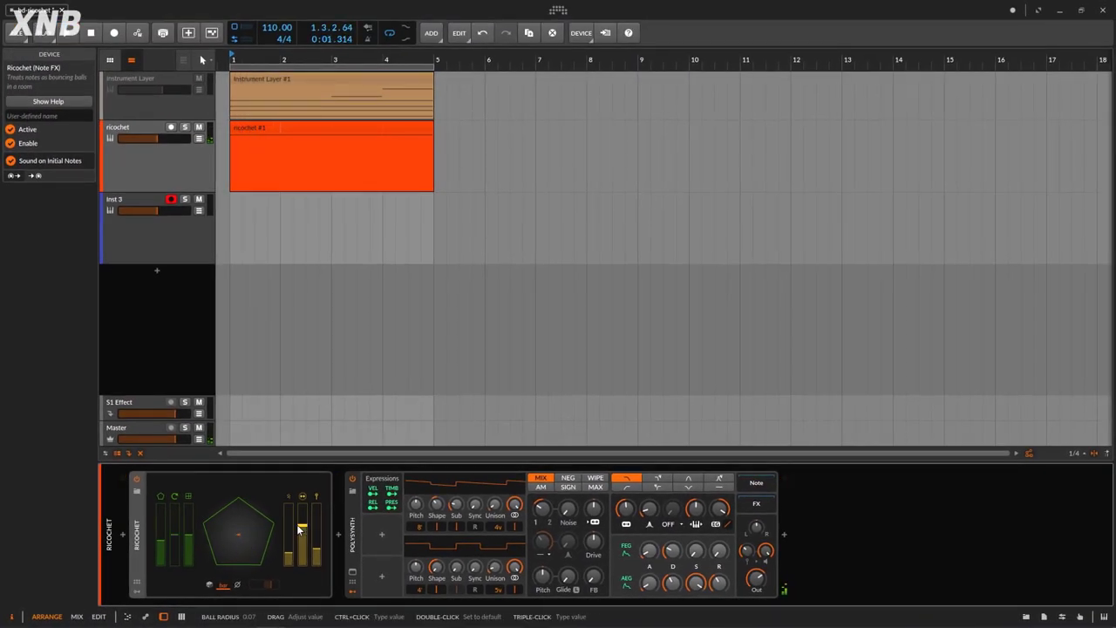
Step: Play the clip while trying Ball Damping at maximum, a high value and minimum, and return it to about 20%
{"action": "left_click", "coordinate": [71, 37]}
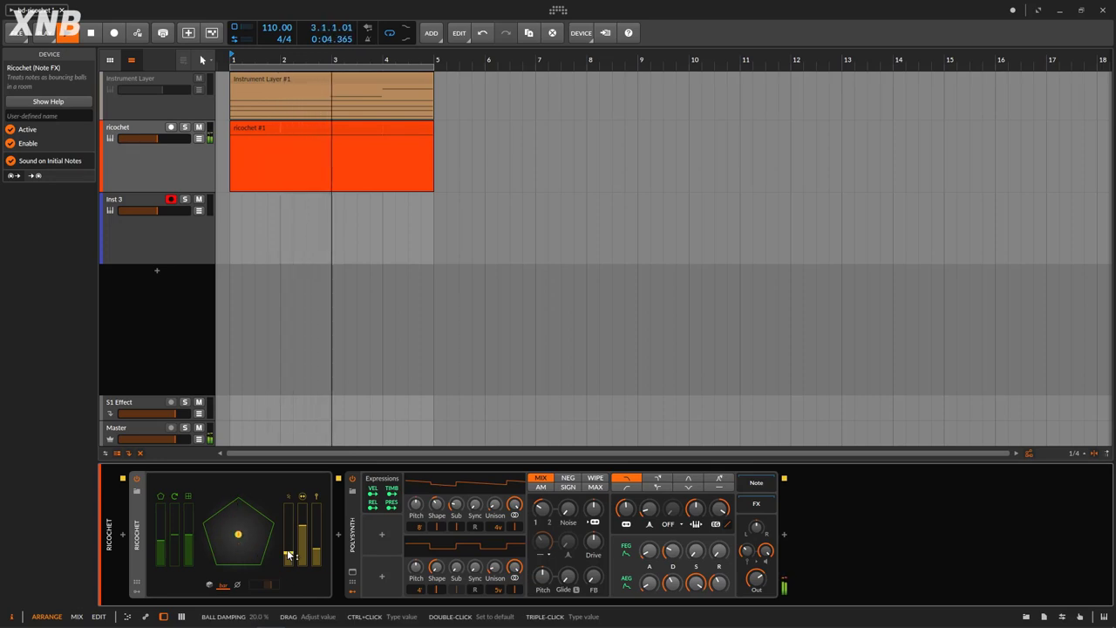
{"action": "left_click_drag", "start_coordinate": [289, 555], "coordinate": [287, 502]}
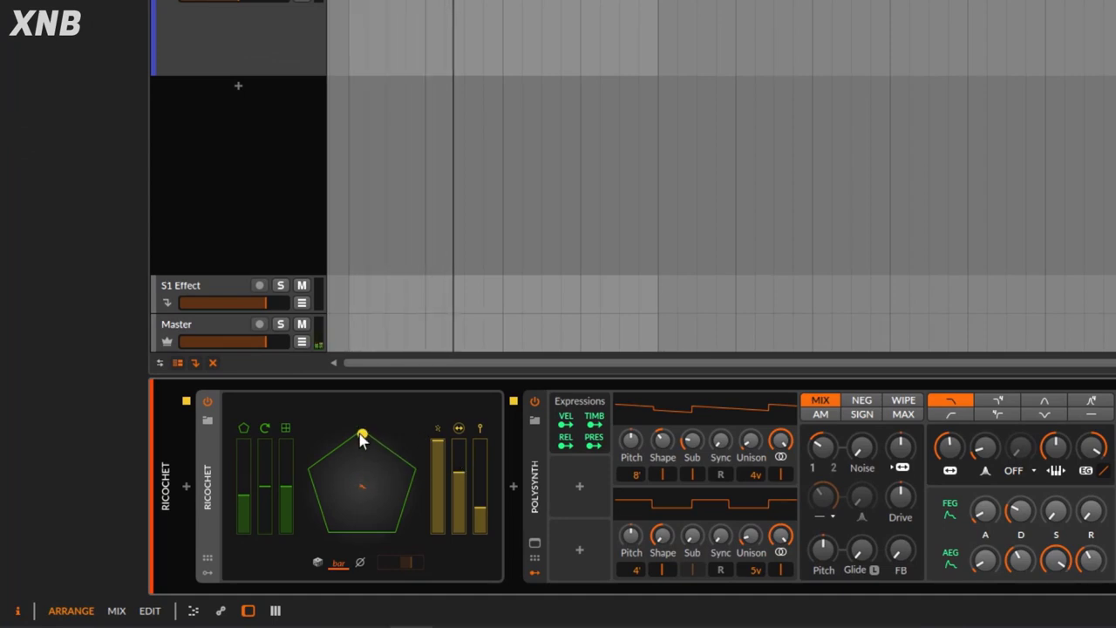
{"action": "mouse_move", "coordinate": [439, 456]}
{"action": "left_mouse_down"}
{"action": "mouse_move", "coordinate": [438, 427]}
{"action": "mouse_move", "coordinate": [439, 463]}
{"action": "left_mouse_up"}
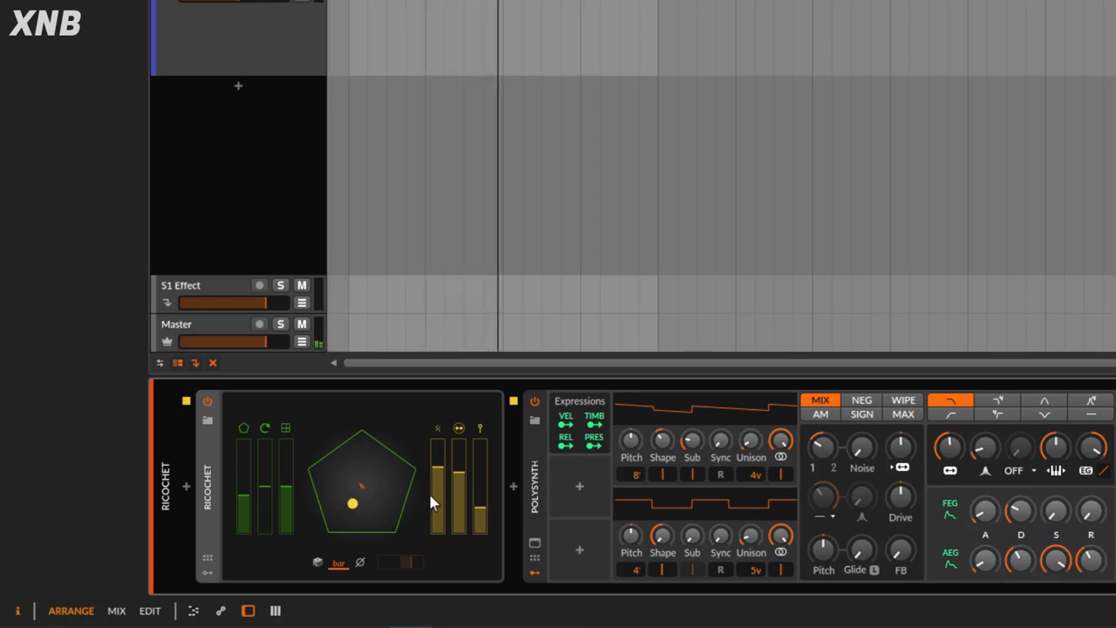
{"action": "left_click_drag", "start_coordinate": [443, 522], "coordinate": [435, 542]}
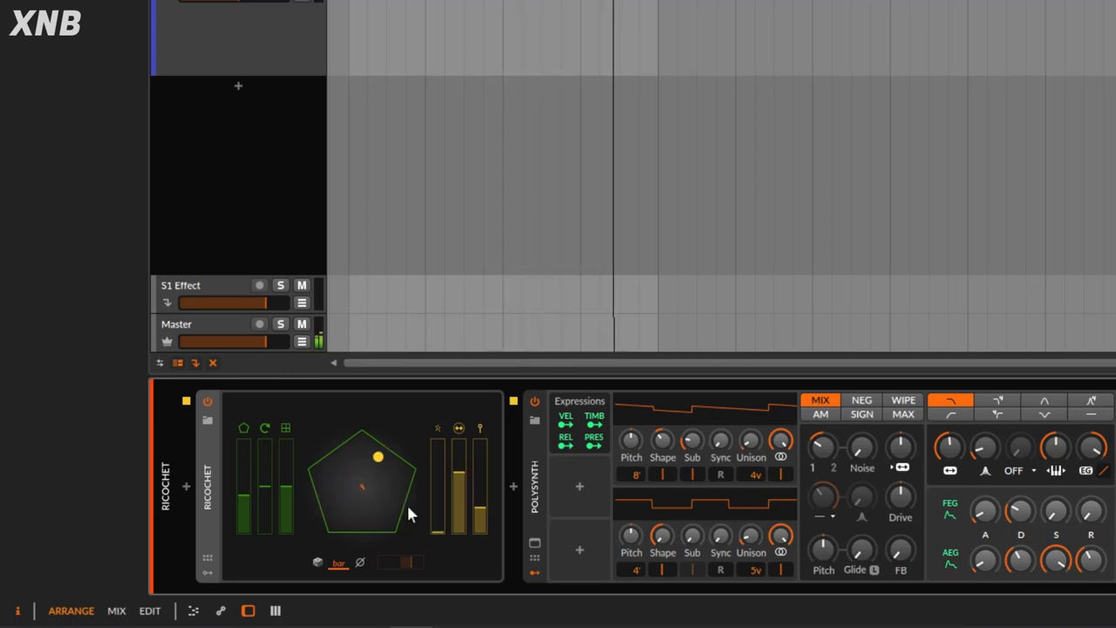
{"action": "left_click_drag", "start_coordinate": [443, 453], "coordinate": [439, 535]}
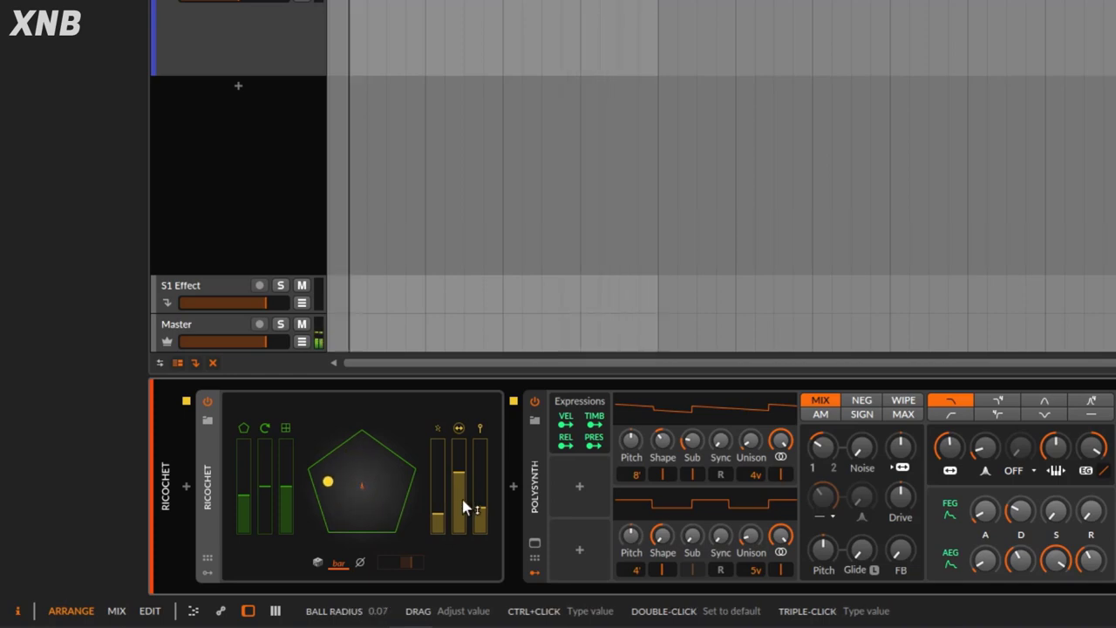
Step: Try the ball's radius at 0.00, 0.10 and about 0.05, and its speed at 12.5% and at maximum
{"action": "left_click_drag", "start_coordinate": [463, 480], "coordinate": [459, 532]}
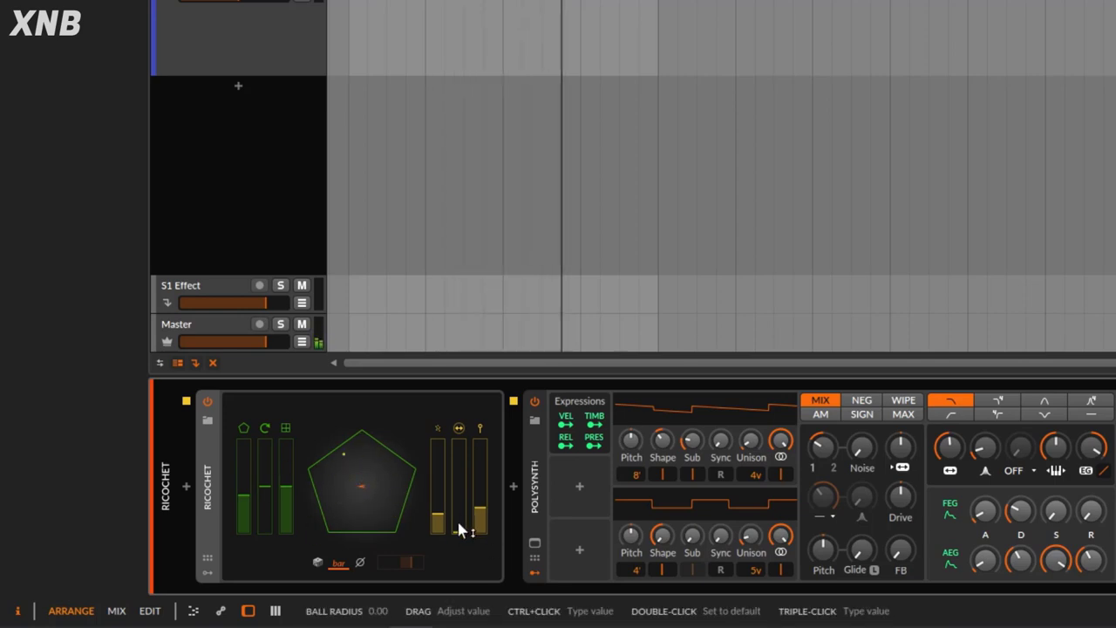
{"action": "left_click_drag", "start_coordinate": [461, 530], "coordinate": [459, 440]}
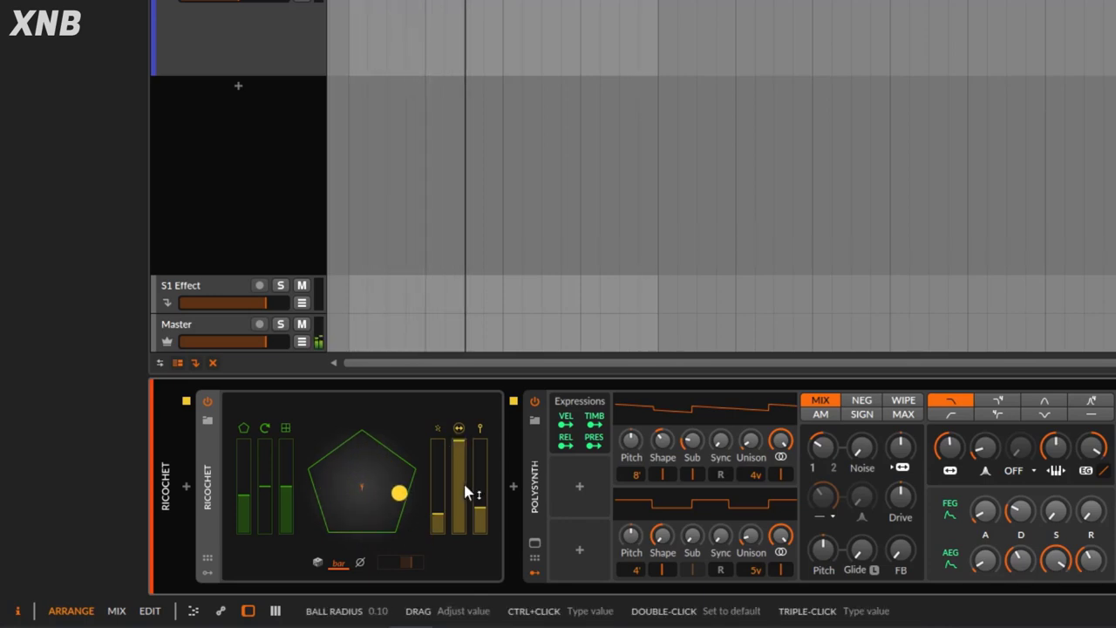
{"action": "scroll", "coordinate": [468, 494], "scroll_direction": "down", "scroll_amount": 5}
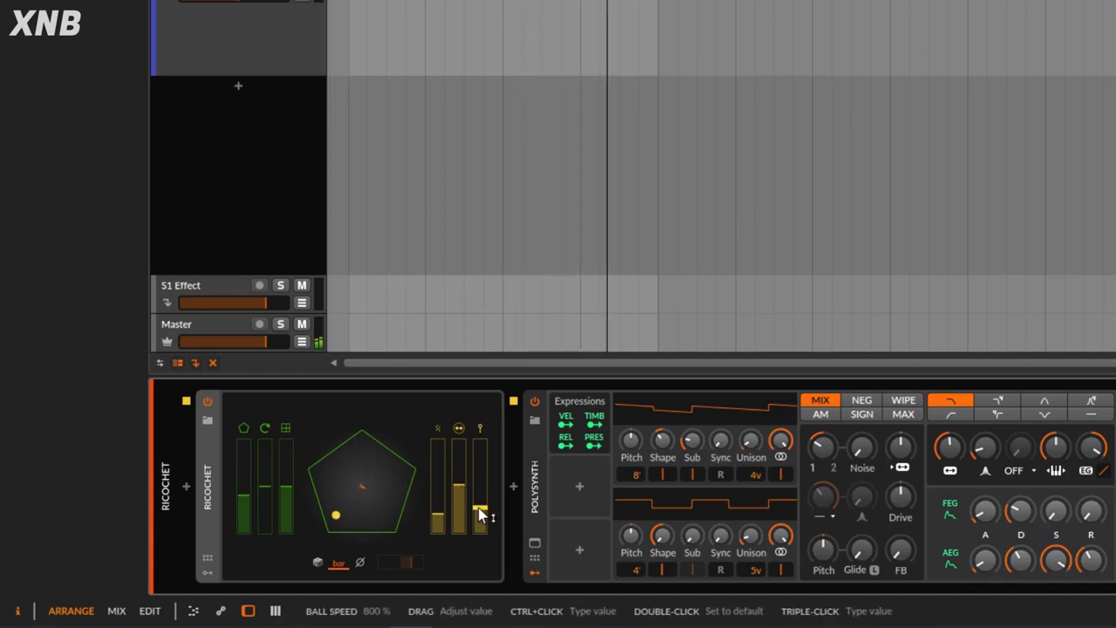
{"action": "left_click_drag", "start_coordinate": [480, 515], "coordinate": [479, 575]}
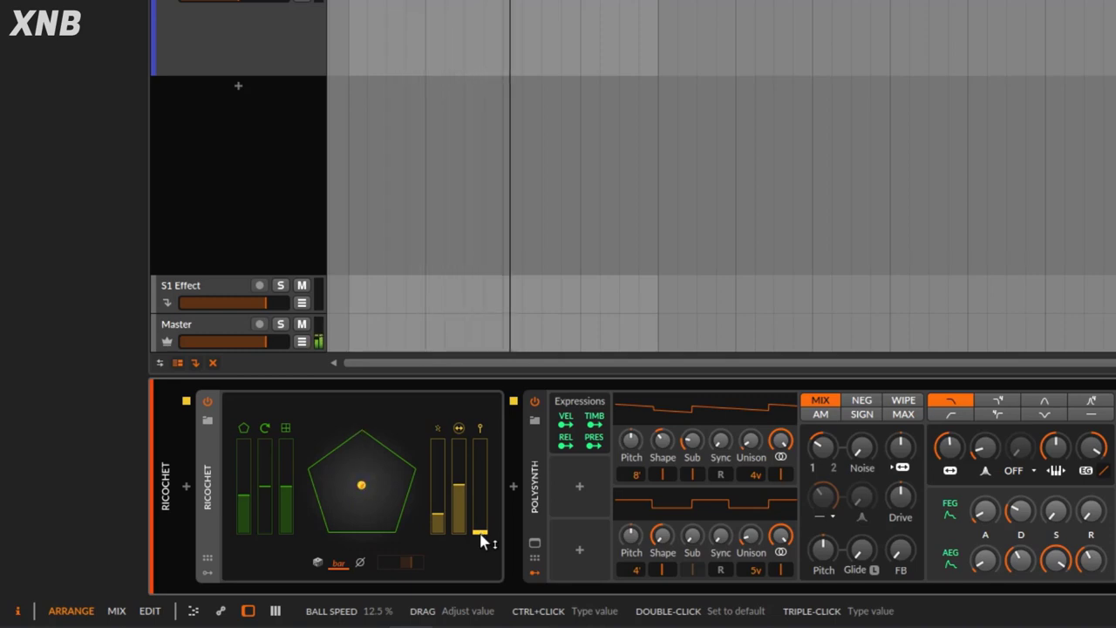
{"action": "left_click_drag", "start_coordinate": [482, 537], "coordinate": [482, 440]}
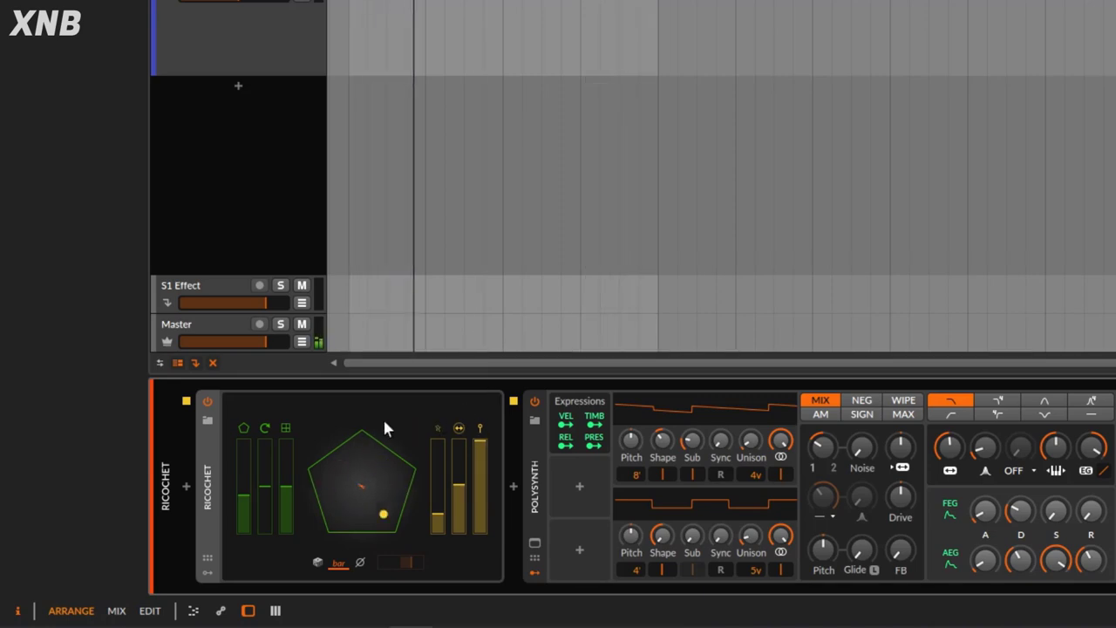
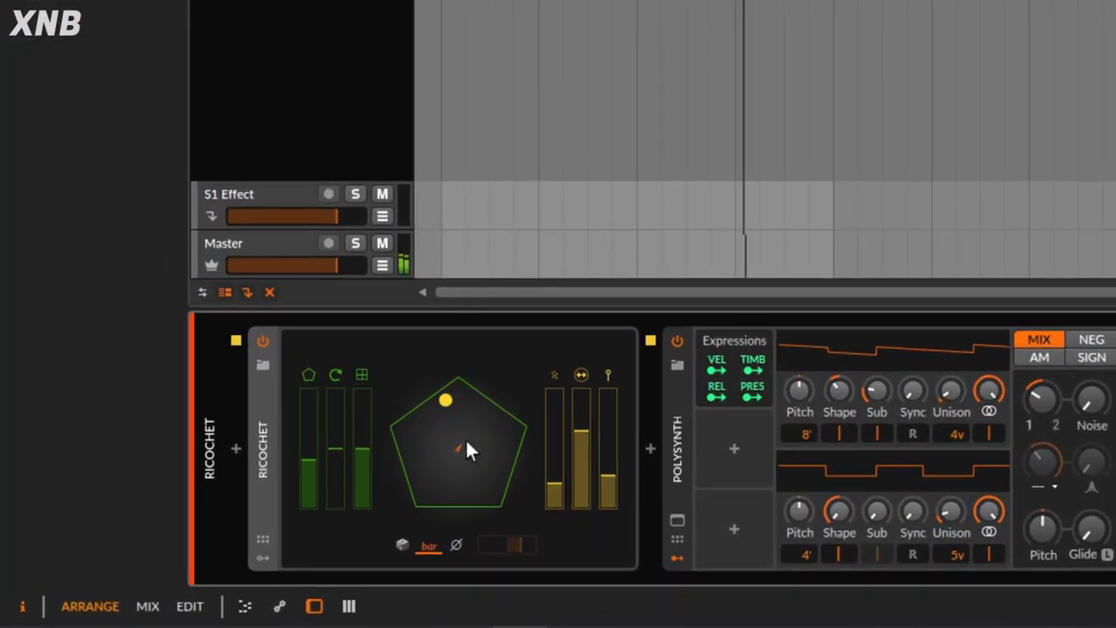
{"action": "mouse_move", "coordinate": [471, 416]}
{"action": "left_mouse_down"}
{"action": "mouse_move", "coordinate": [460, 381]}
{"action": "mouse_move", "coordinate": [464, 448]}
{"action": "mouse_move", "coordinate": [468, 432]}
{"action": "left_mouse_up"}
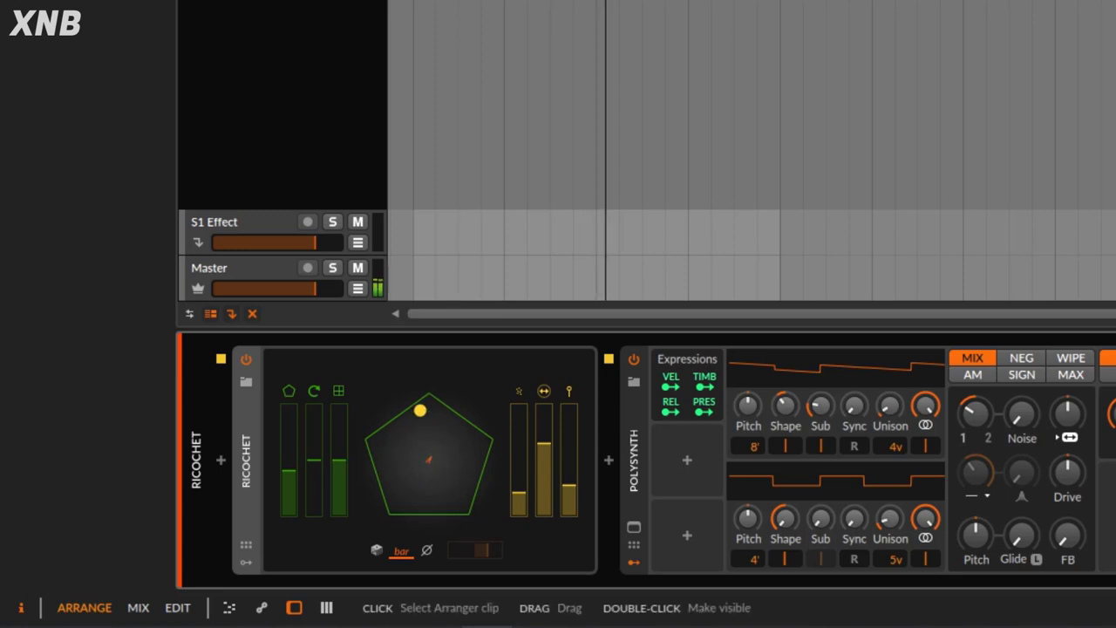
Step: Add a half-bar note to the ricochet clip, move it to E2 at 1.3, and return to the track's devices
{"action": "key", "text": "e"}
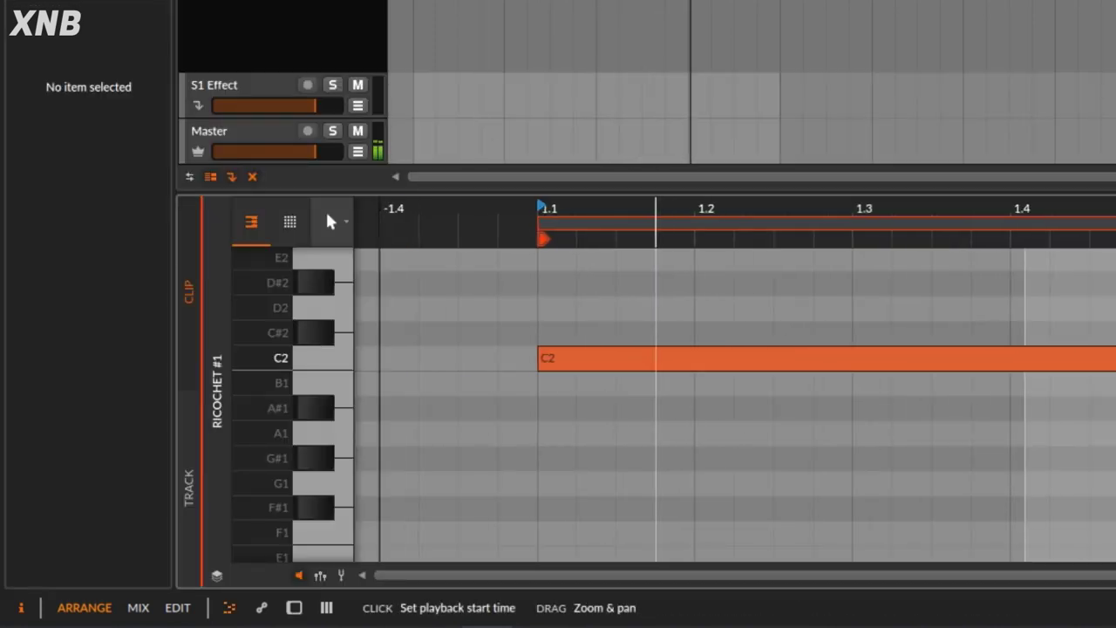
{"action": "double_click", "coordinate": [705, 309]}
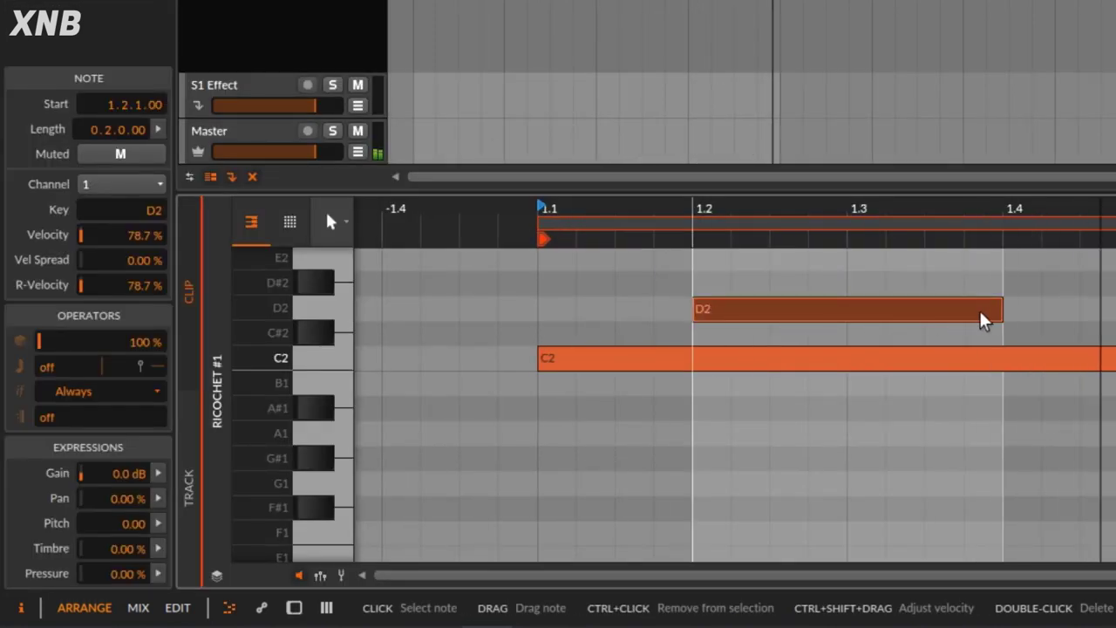
{"action": "left_click_drag", "start_coordinate": [999, 313], "coordinate": [1113, 260]}
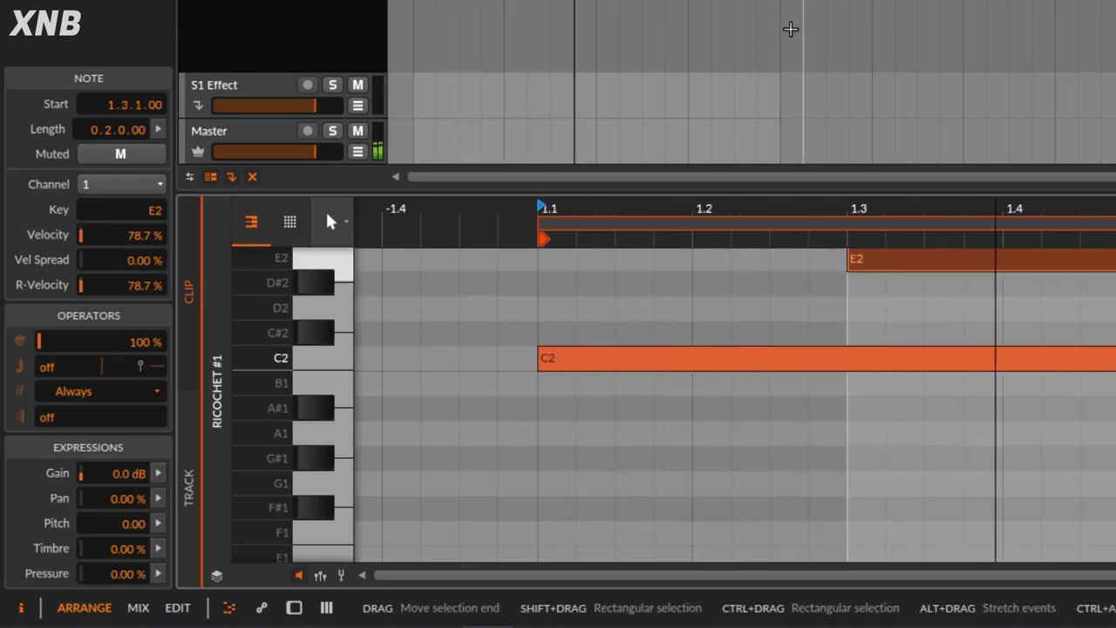
{"action": "key", "text": "d"}
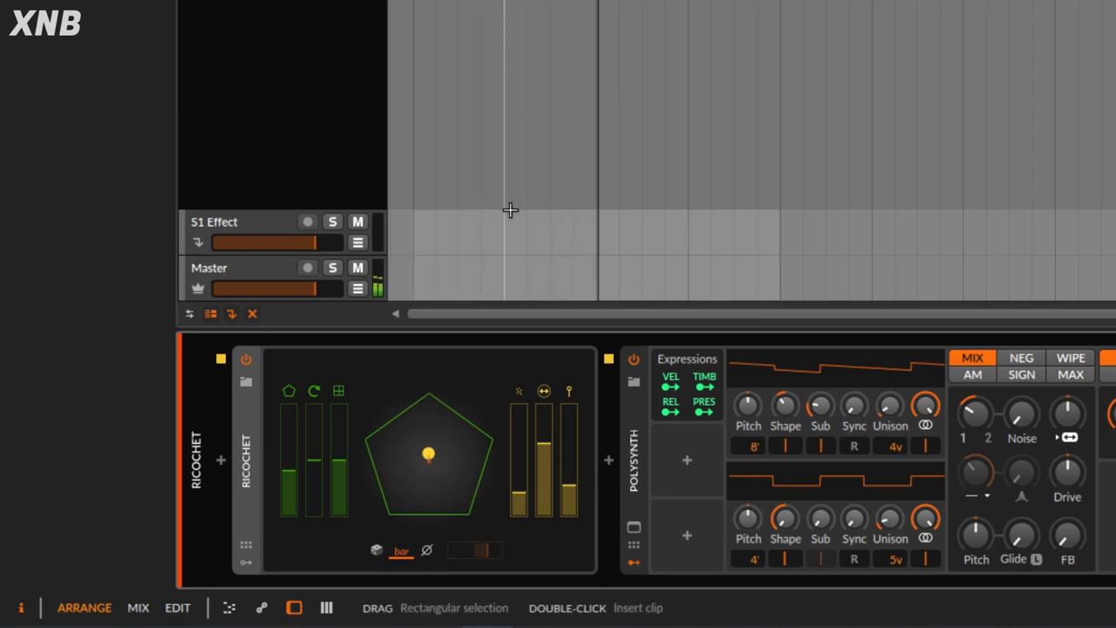
Step: Try an additional half-bar D2 note starting at 1.1.3 in the ricochet clip, and undo the added notes
{"action": "key", "text": "e"}
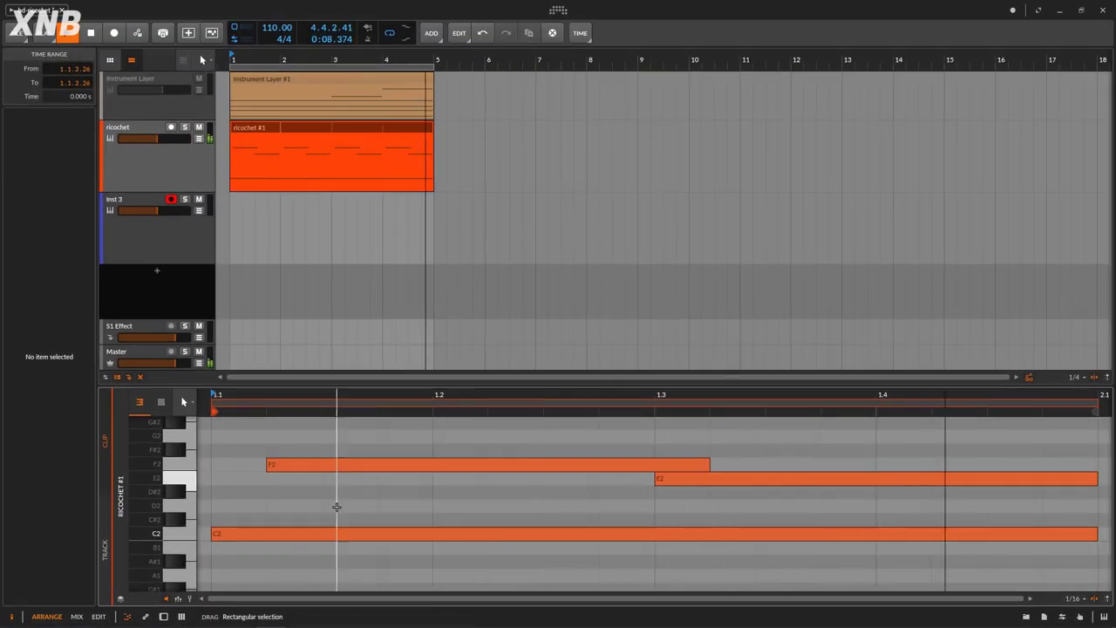
{"action": "double_click", "coordinate": [336, 507]}
{"action": "left_click", "coordinate": [180, 149]}
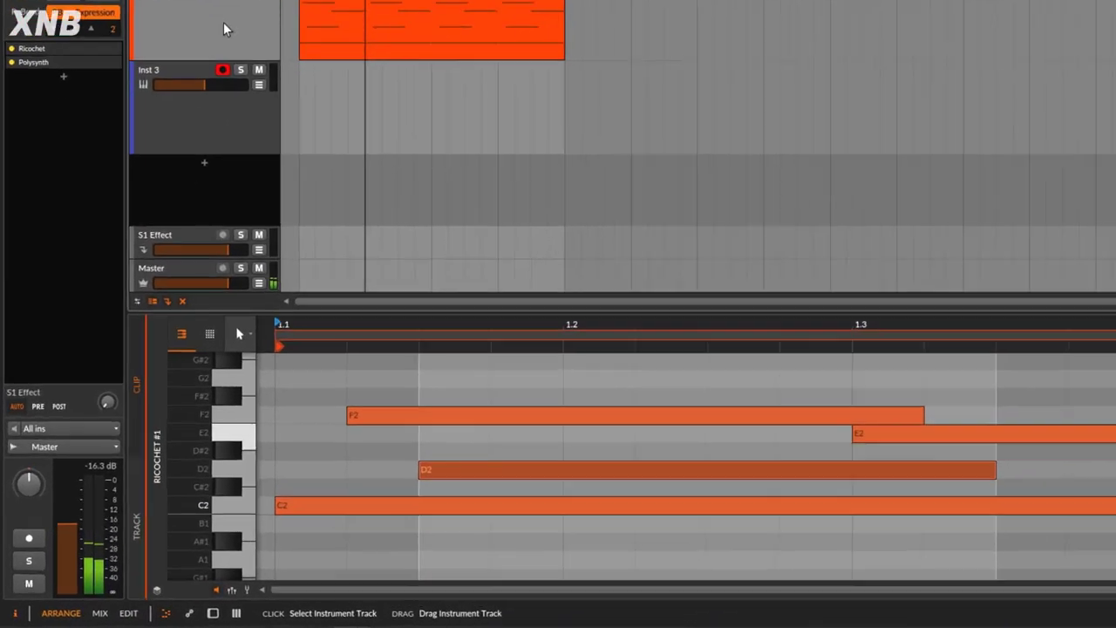
{"action": "key", "text": "d"}
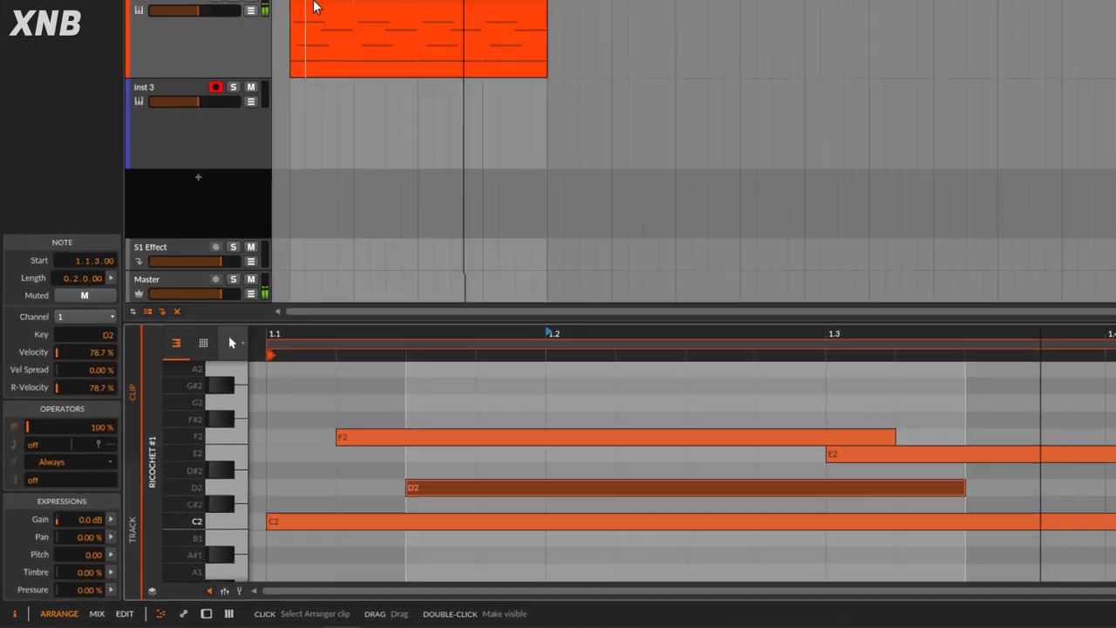
{"action": "left_click", "coordinate": [426, 476]}
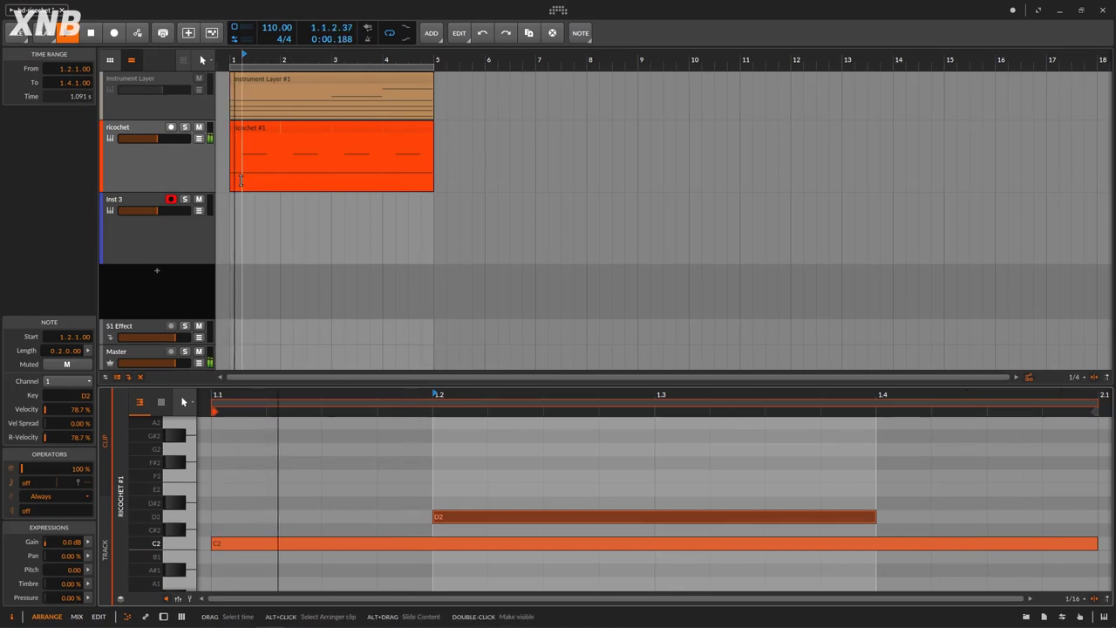
{"action": "double_click", "coordinate": [149, 180]}
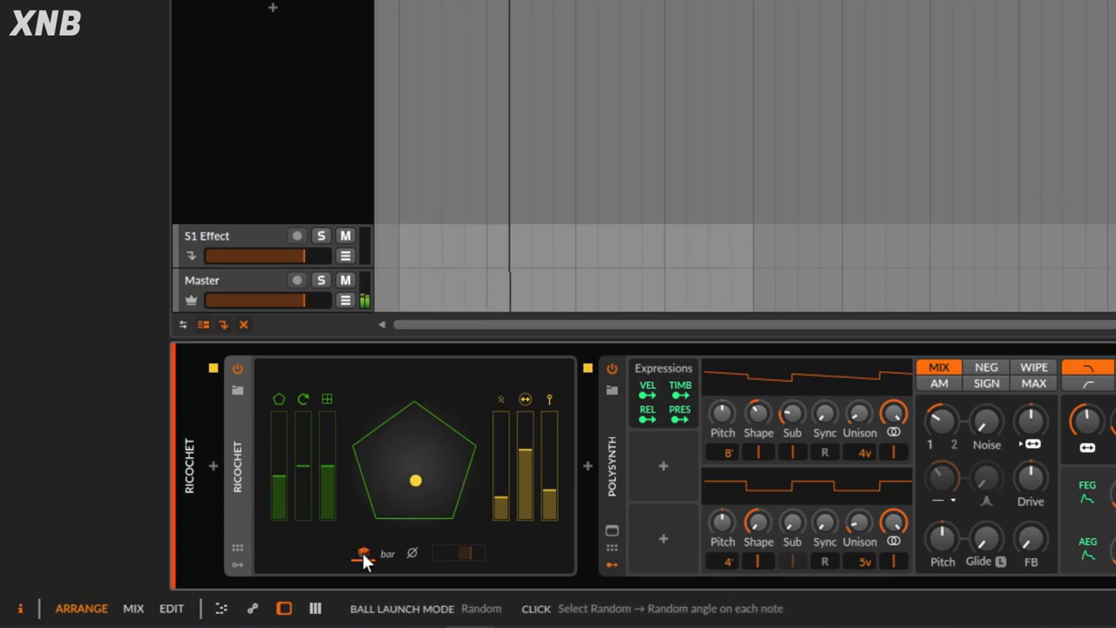
Step: Set Ricochet's Ball Launch Mode to Manual and try launch angles of about -158° and -140°
{"action": "left_click", "coordinate": [409, 556]}
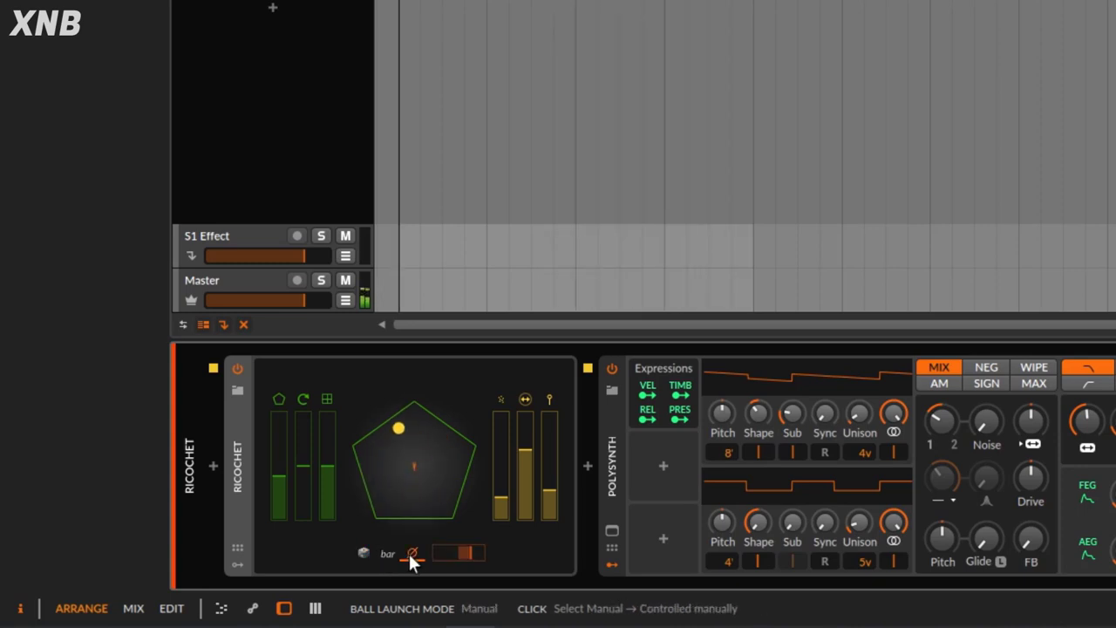
{"action": "left_click", "coordinate": [415, 469]}
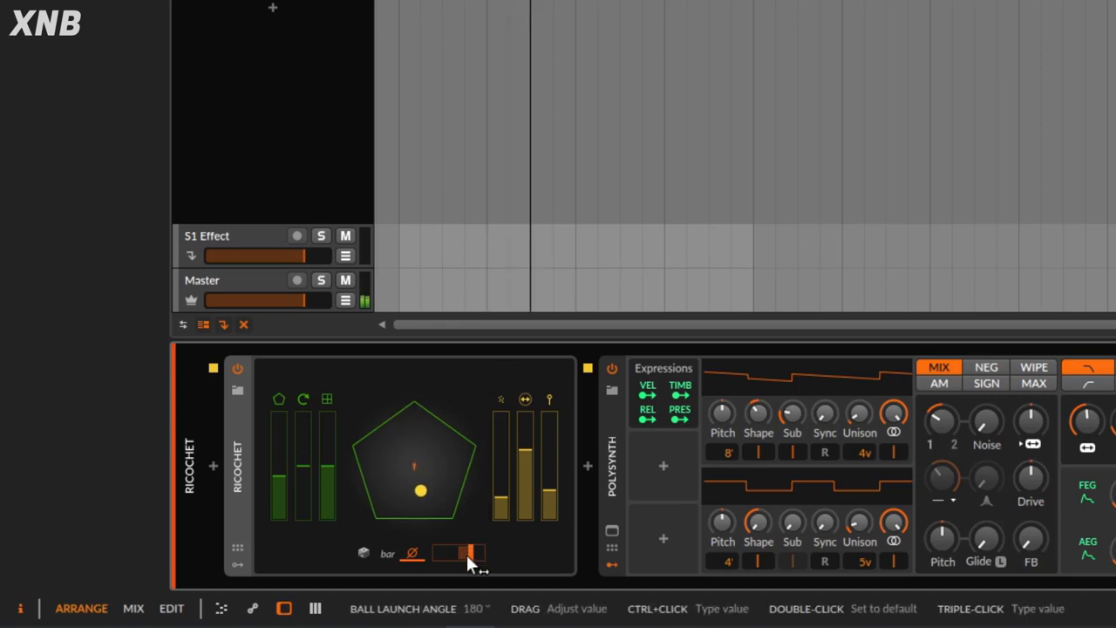
{"action": "mouse_move", "coordinate": [467, 555]}
{"action": "left_mouse_down"}
{"action": "mouse_move", "coordinate": [466, 627]}
{"action": "mouse_move", "coordinate": [467, 560]}
{"action": "mouse_move", "coordinate": [448, 543]}
{"action": "left_mouse_up"}
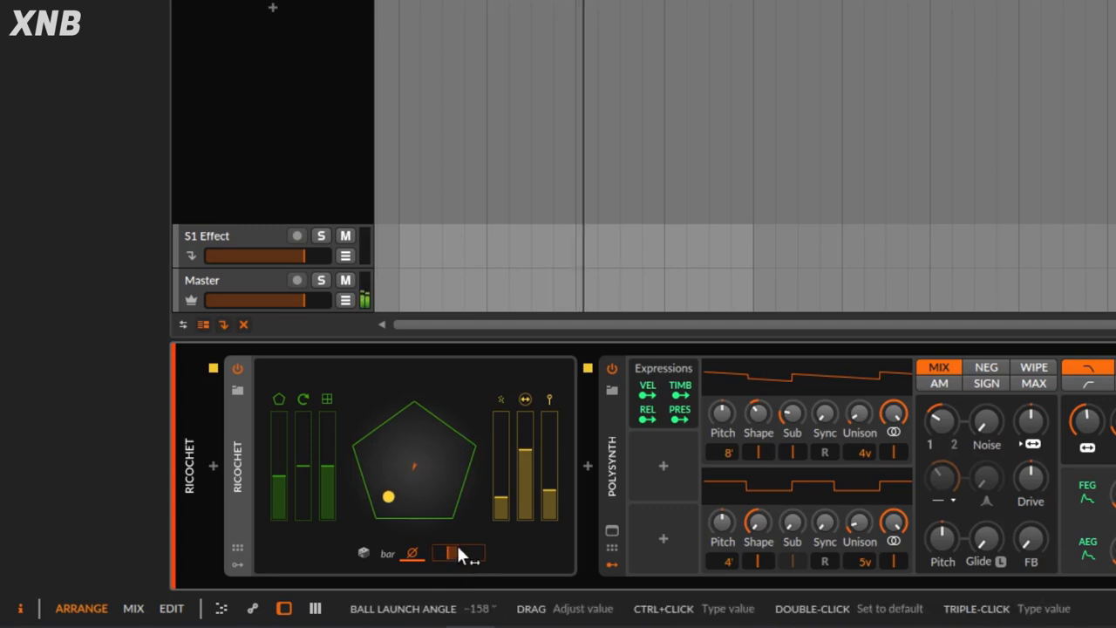
{"action": "left_click", "coordinate": [236, 564]}
{"action": "mouse_move", "coordinate": [491, 551]}
{"action": "left_mouse_down"}
{"action": "mouse_move", "coordinate": [491, 497]}
{"action": "mouse_move", "coordinate": [491, 549]}
{"action": "left_mouse_up"}
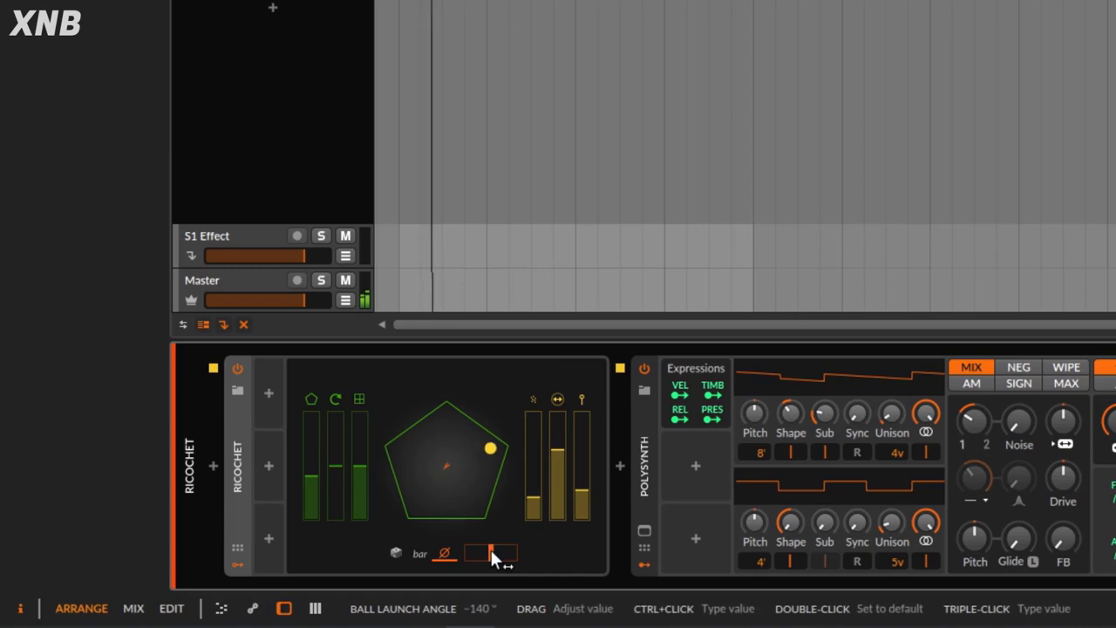
{"action": "left_click", "coordinate": [235, 564]}
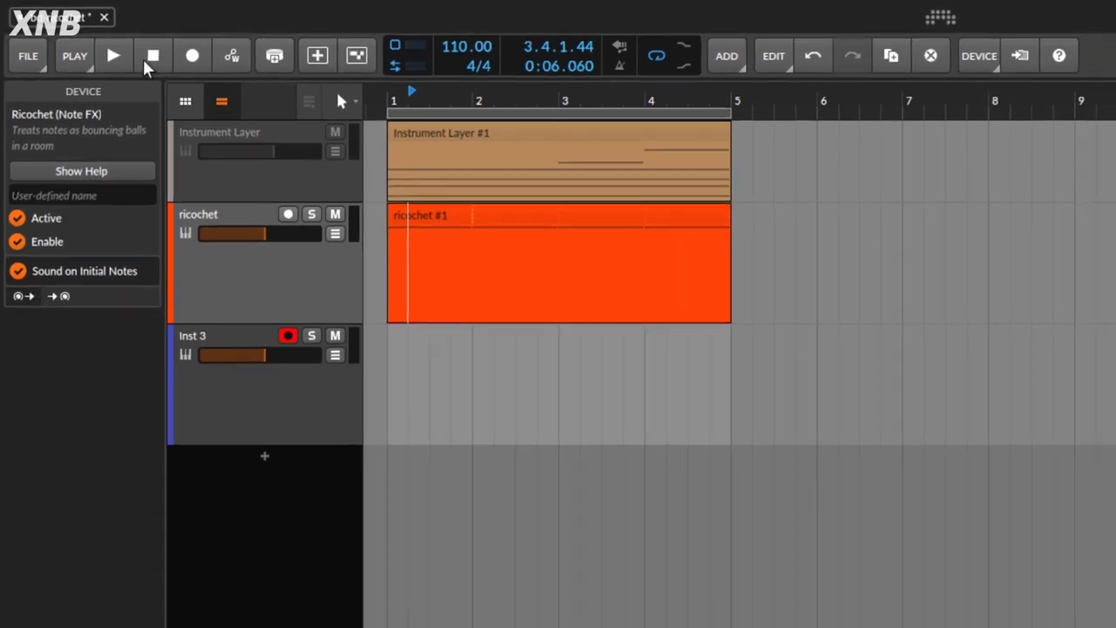
Step: Turn off Ricochet's Sound on Initial Notes and play the clip from the start to hear the difference
{"action": "key", "text": "space"}
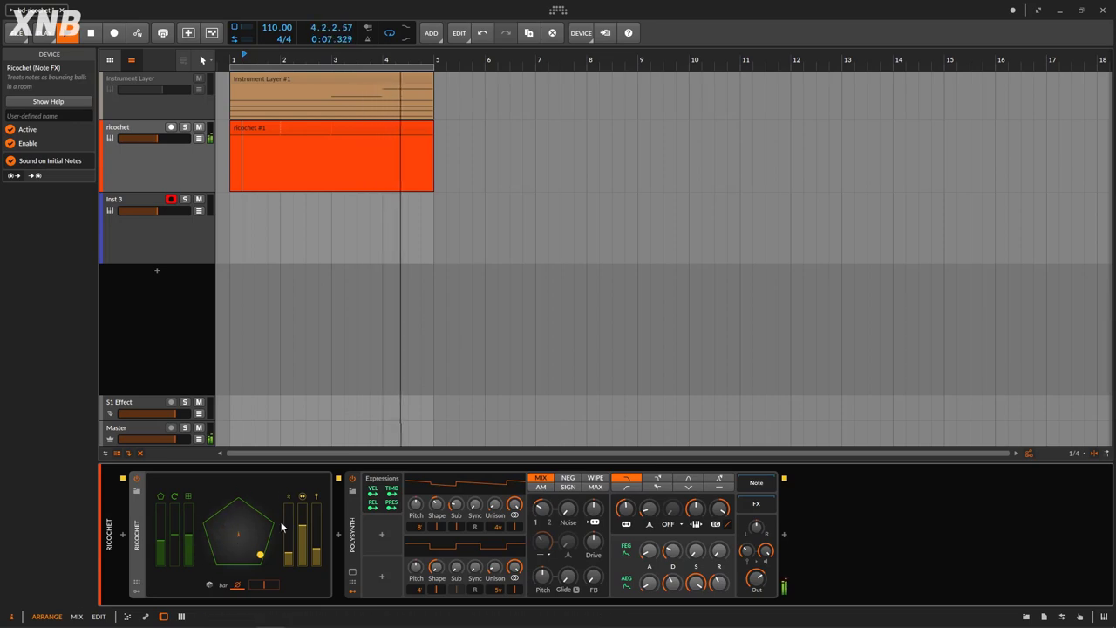
{"action": "left_click", "coordinate": [137, 491]}
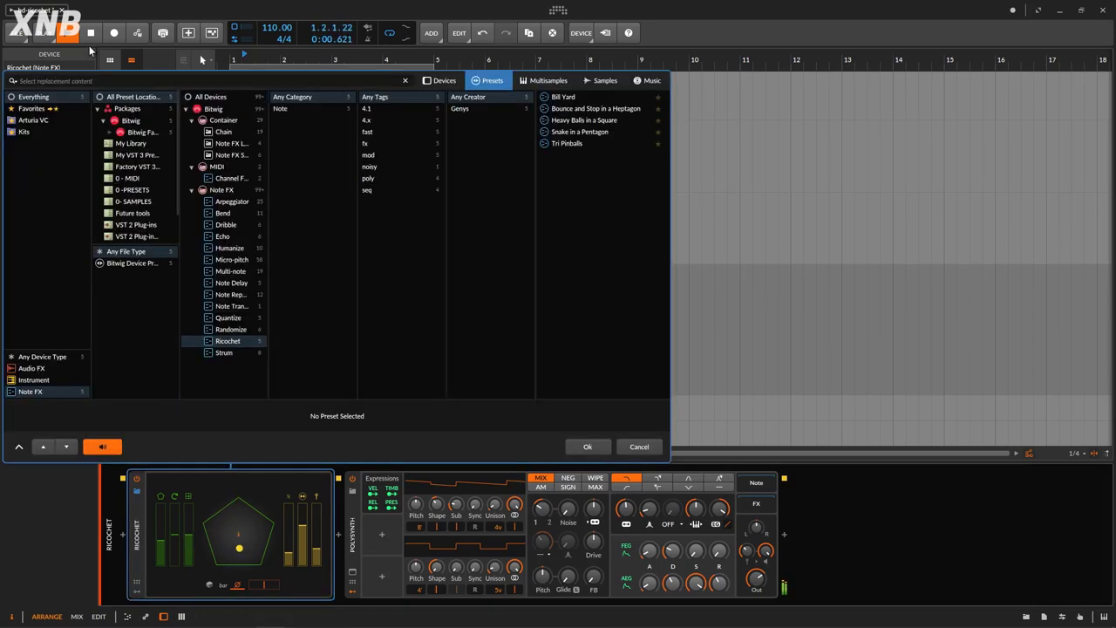
{"action": "left_click", "coordinate": [643, 450]}
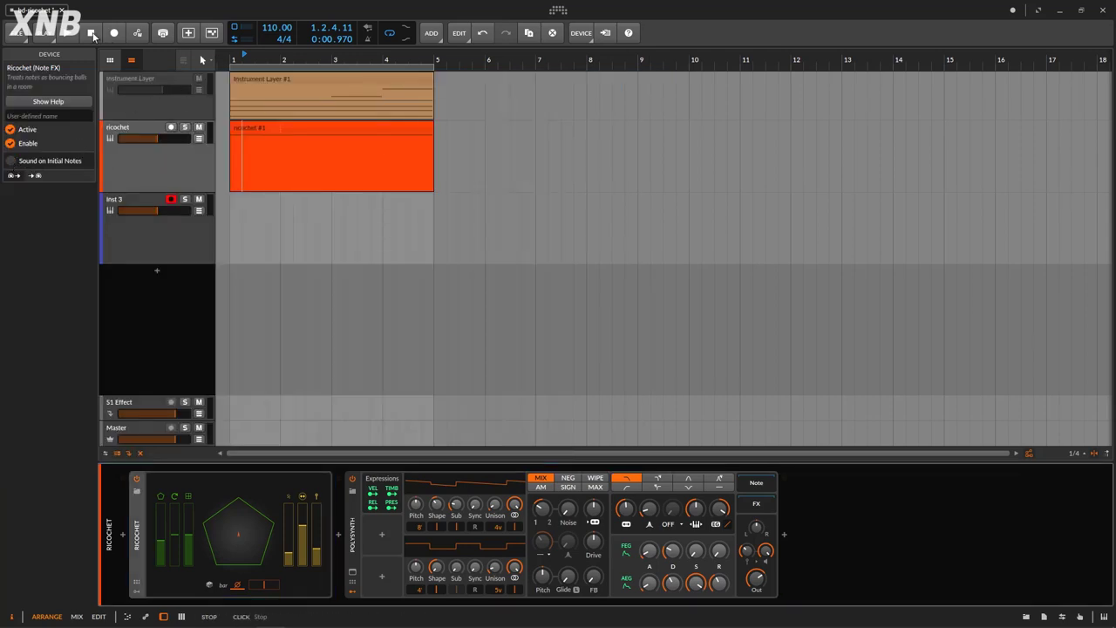
{"action": "left_click", "coordinate": [68, 35]}
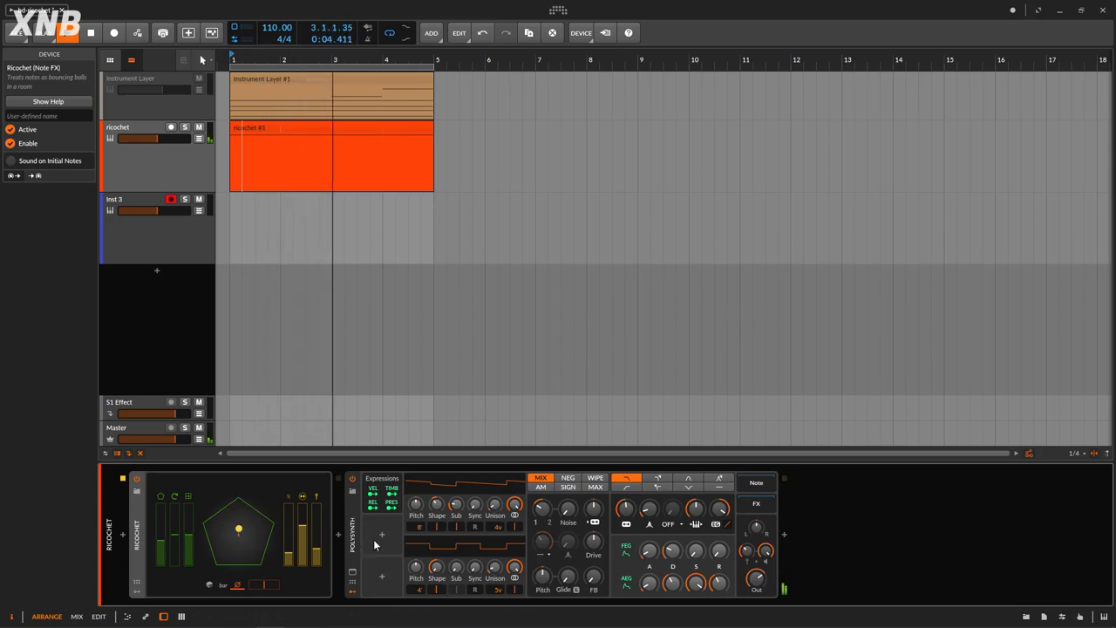
{"action": "left_click", "coordinate": [98, 40]}
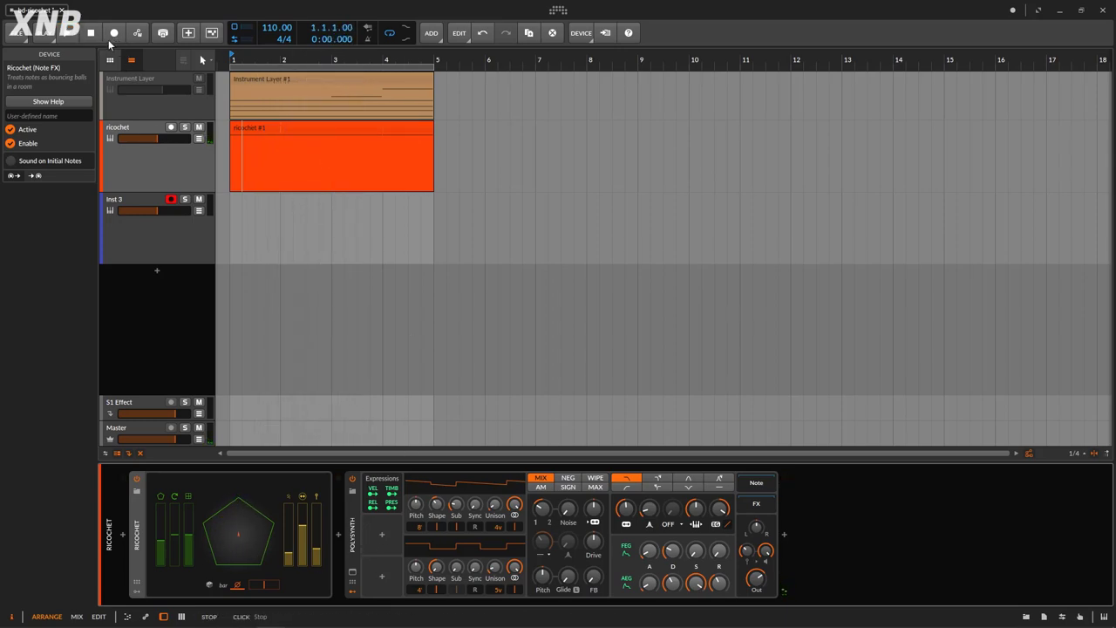
Step: Record Ricochet's note output onto the Inst 3 track and open the recorded clip at its C2 notes
{"action": "left_click", "coordinate": [72, 35]}
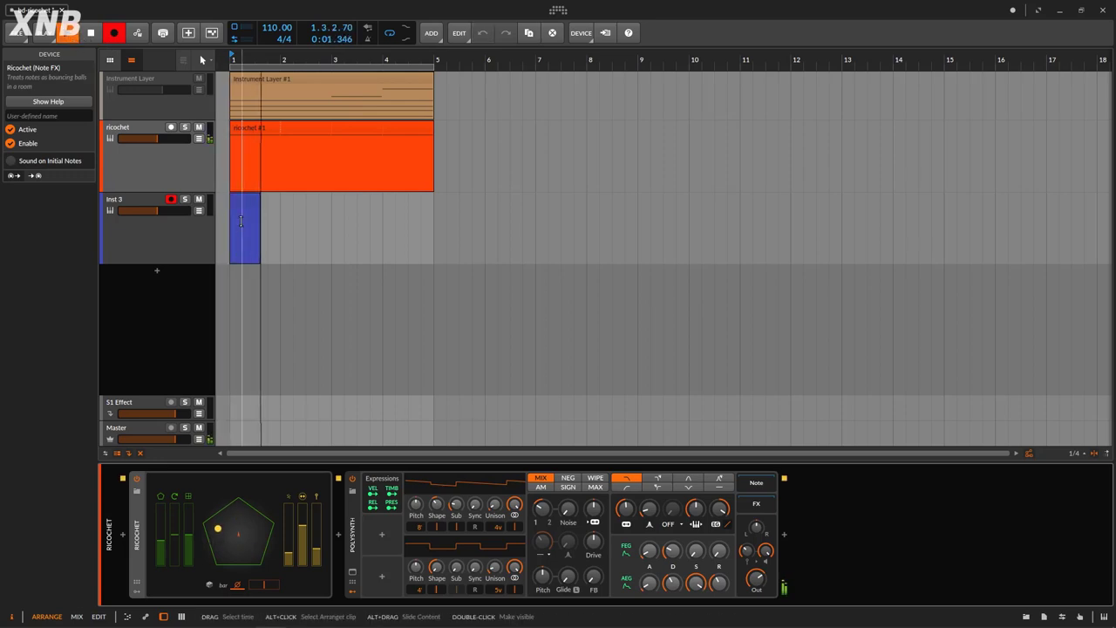
{"action": "key", "text": "space"}
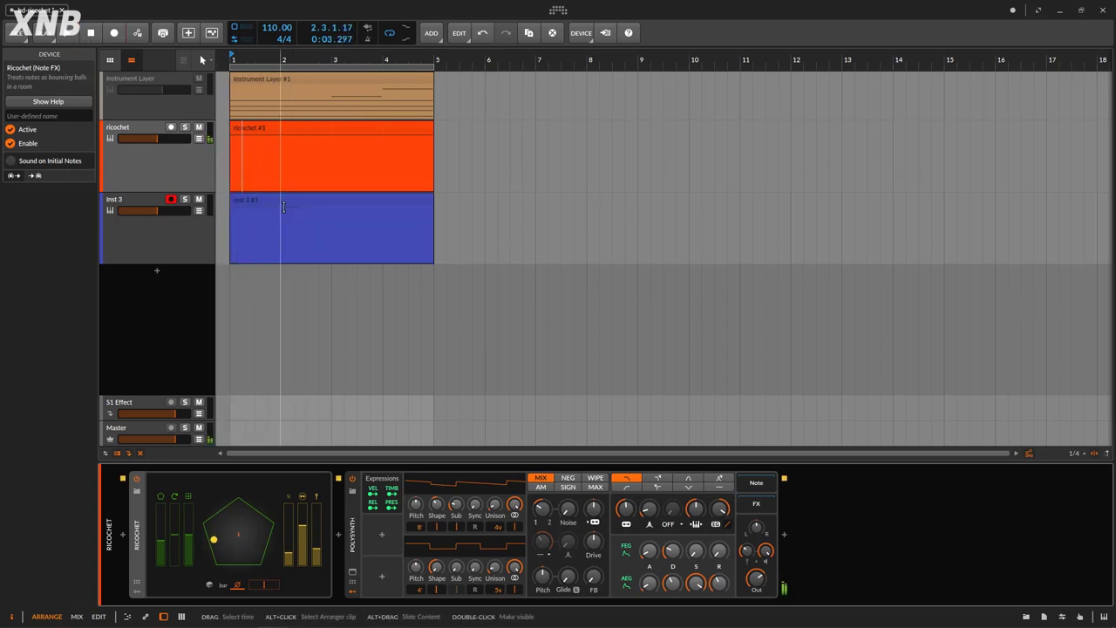
{"action": "left_click", "coordinate": [282, 203]}
{"action": "double_click", "coordinate": [281, 203]}
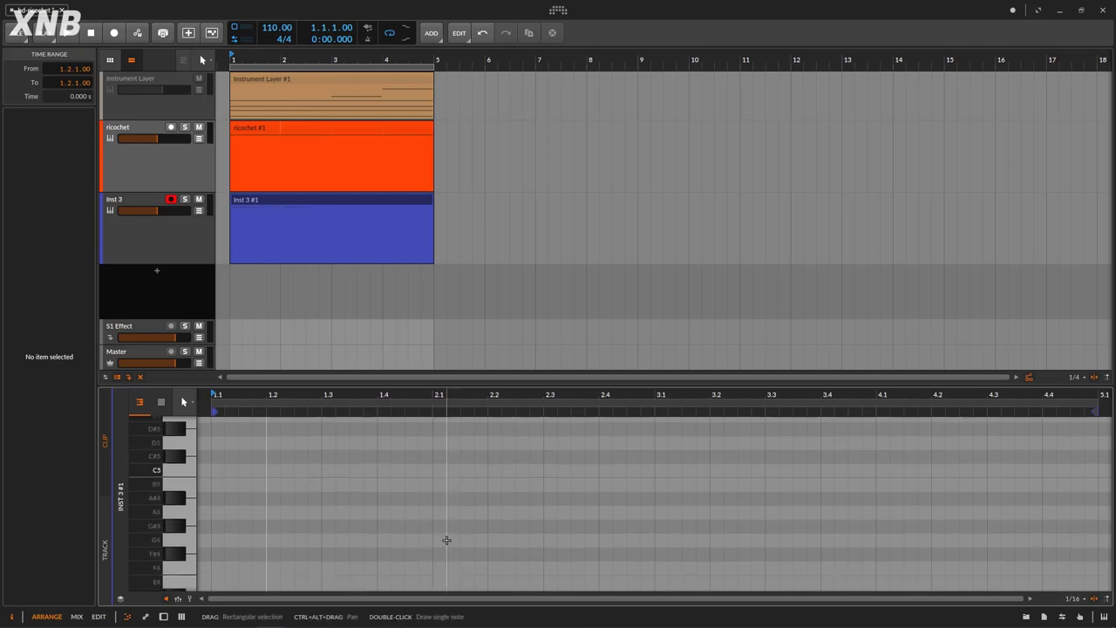
{"action": "scroll", "coordinate": [451, 538], "scroll_direction": "down", "scroll_amount": 2}
{"action": "scroll", "coordinate": [450, 516], "scroll_direction": "down", "scroll_amount": 5}
{"action": "scroll", "coordinate": [448, 518], "scroll_direction": "up", "scroll_amount": 3}
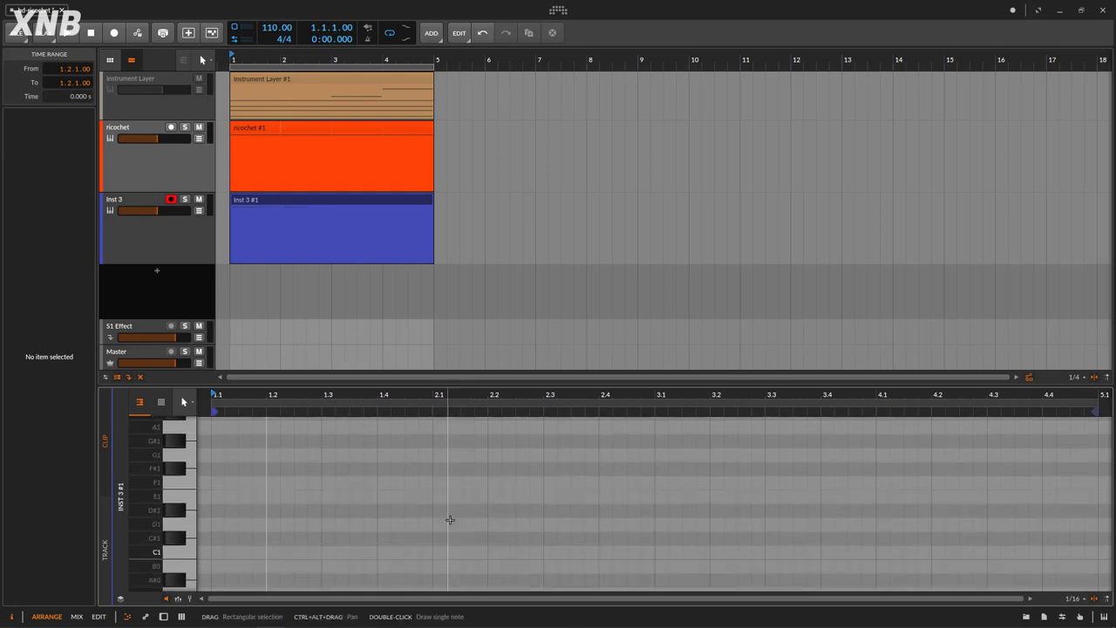
{"action": "scroll", "coordinate": [448, 518], "scroll_direction": "down", "scroll_amount": 3}
{"action": "scroll", "coordinate": [449, 518], "scroll_direction": "up", "scroll_amount": 1}
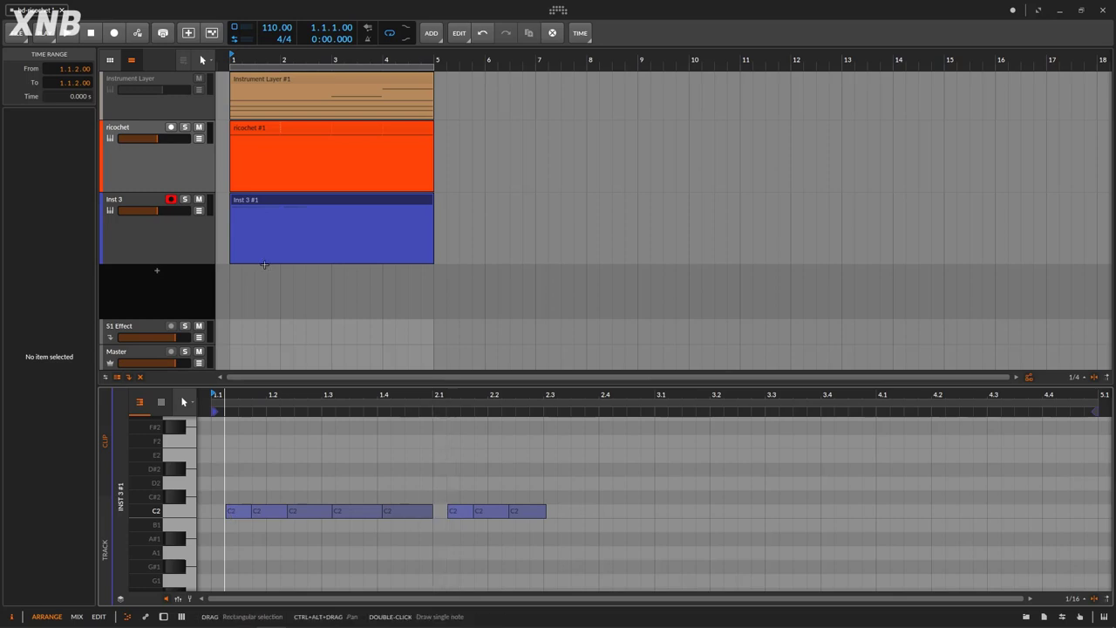
Step: Delete the recorded clip from the Inst 3 track
{"action": "double_click", "coordinate": [163, 250]}
{"action": "left_click", "coordinate": [186, 185]}
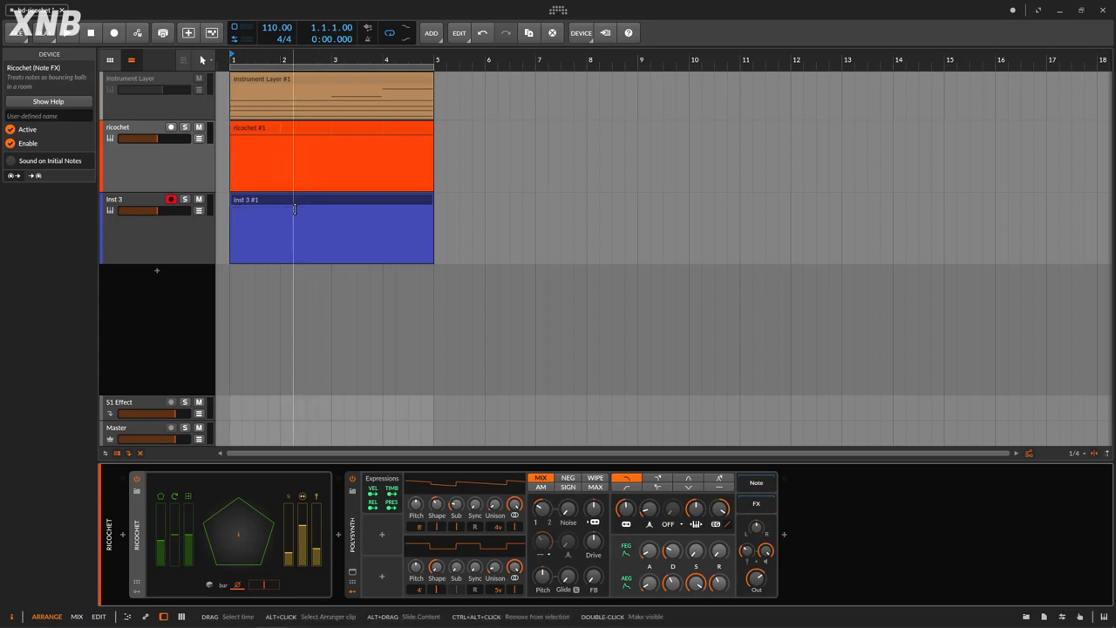
{"action": "left_click", "coordinate": [186, 226]}
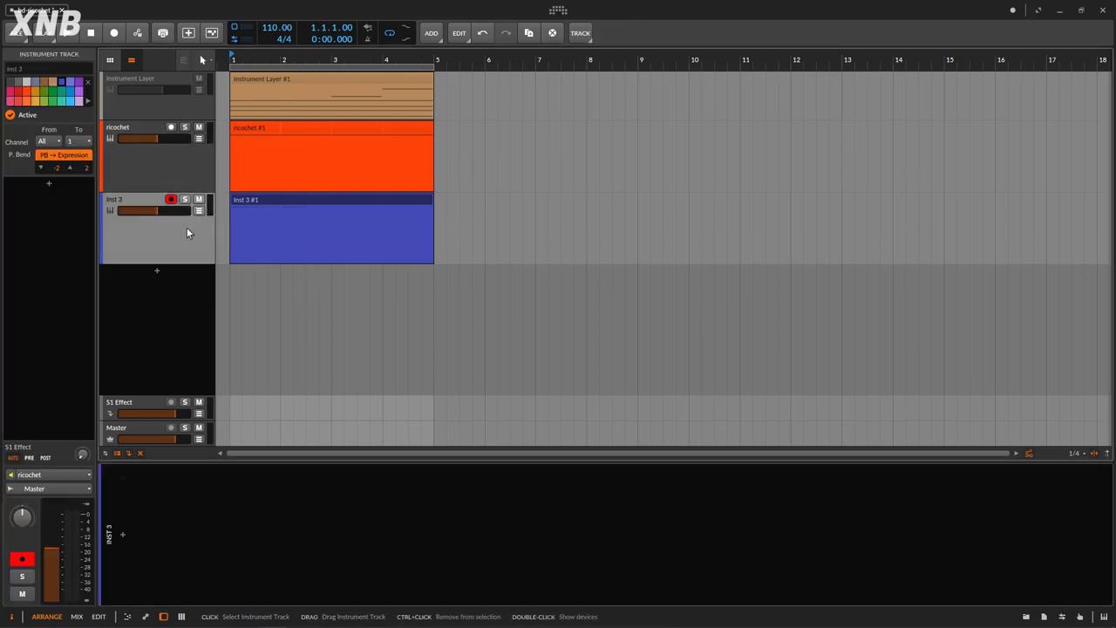
{"action": "left_click", "coordinate": [293, 202]}
{"action": "key", "text": "Delete"}
Step: Select the Ricochet device on the ricochet track and turn Sound on Initial Notes back on
{"action": "left_click", "coordinate": [163, 159]}
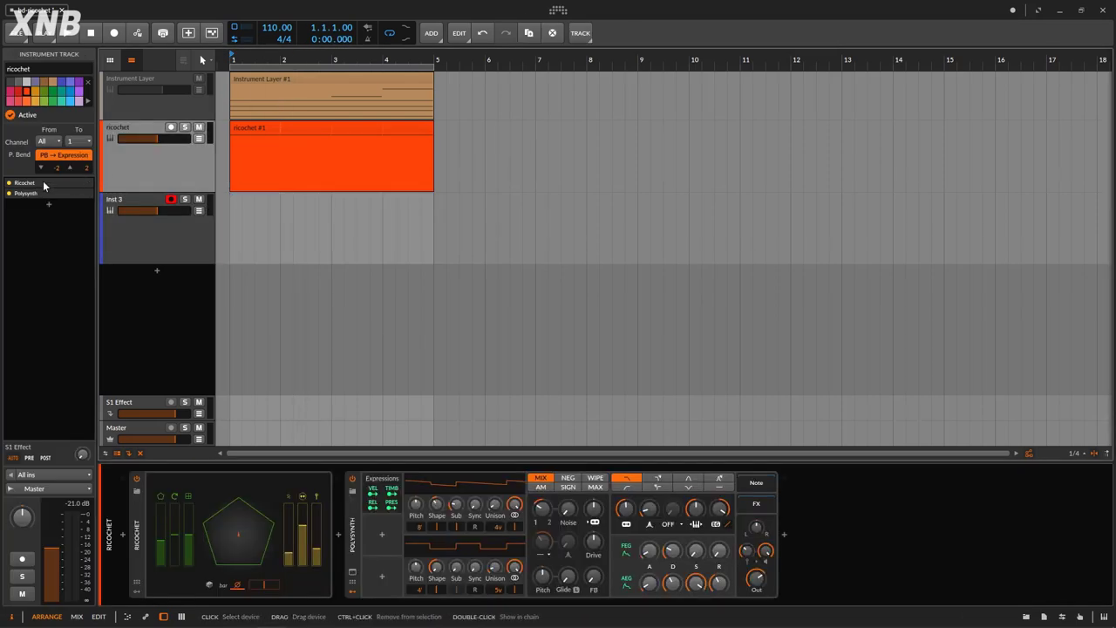
{"action": "left_click", "coordinate": [163, 103]}
{"action": "left_click", "coordinate": [163, 166]}
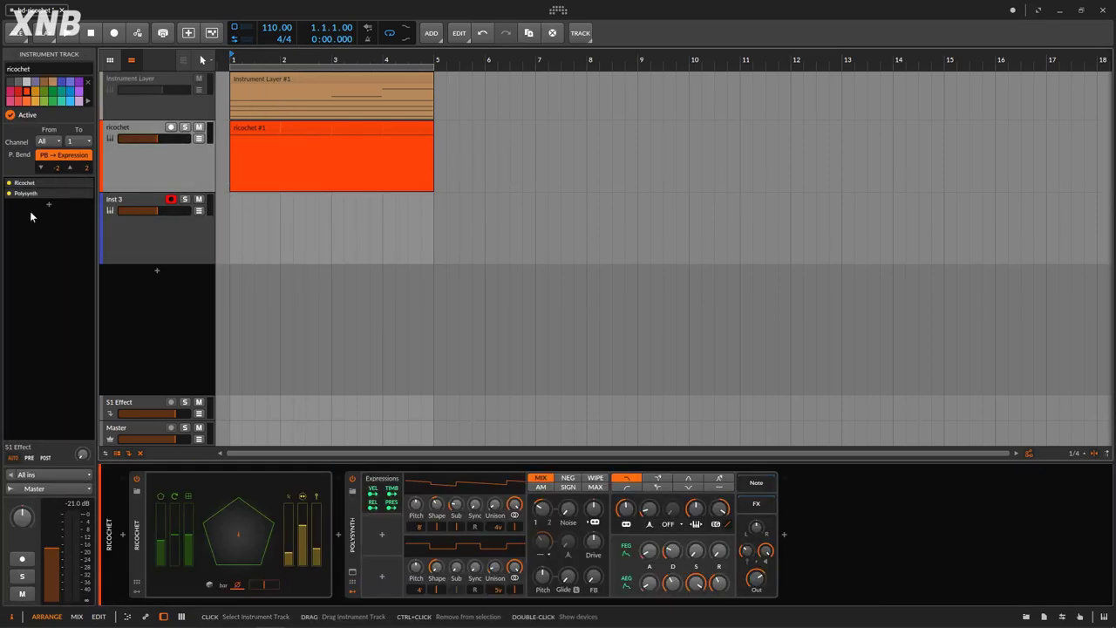
{"action": "left_click", "coordinate": [168, 494]}
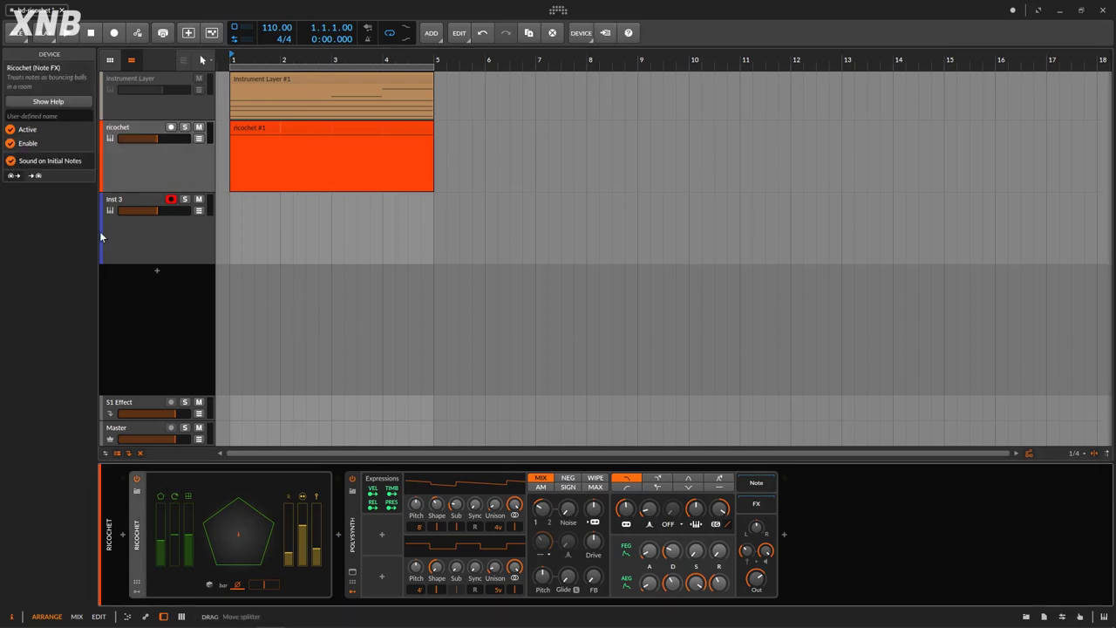
Step: Deactivate the ricochet track and activate the Instrument Layer track
{"action": "left_click", "coordinate": [129, 159]}
{"action": "right_click", "coordinate": [129, 159]}
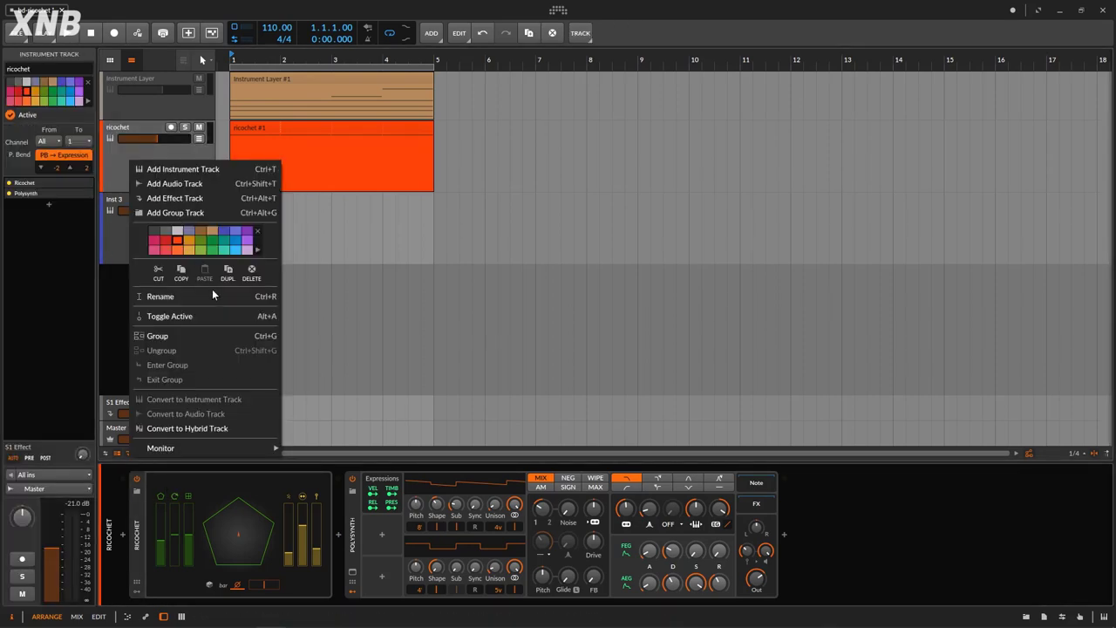
{"action": "left_click", "coordinate": [186, 316]}
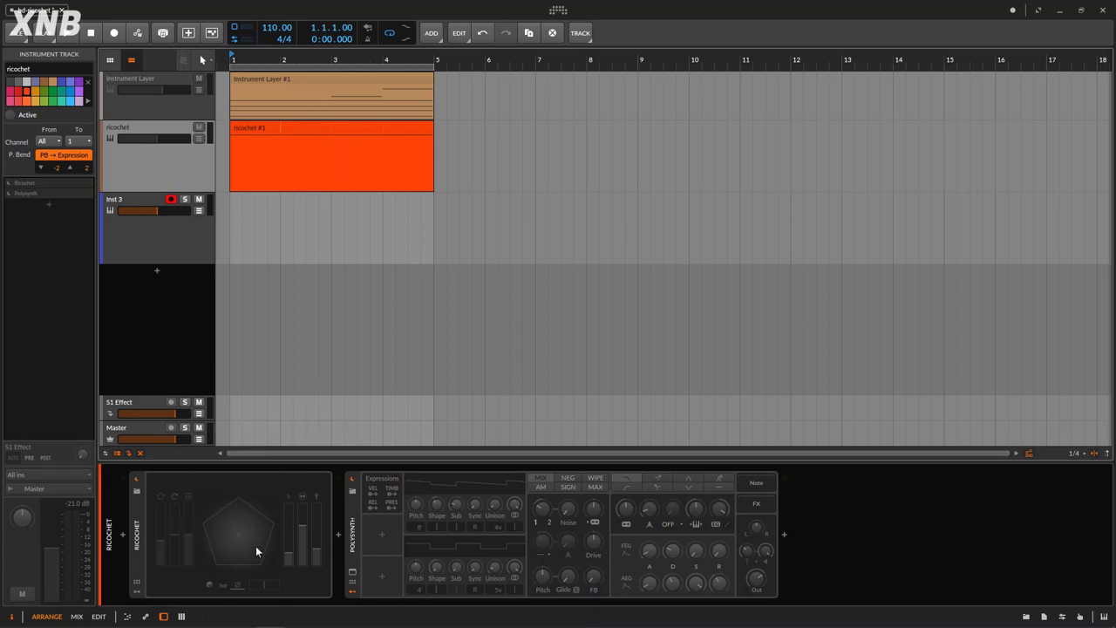
{"action": "left_click", "coordinate": [171, 110]}
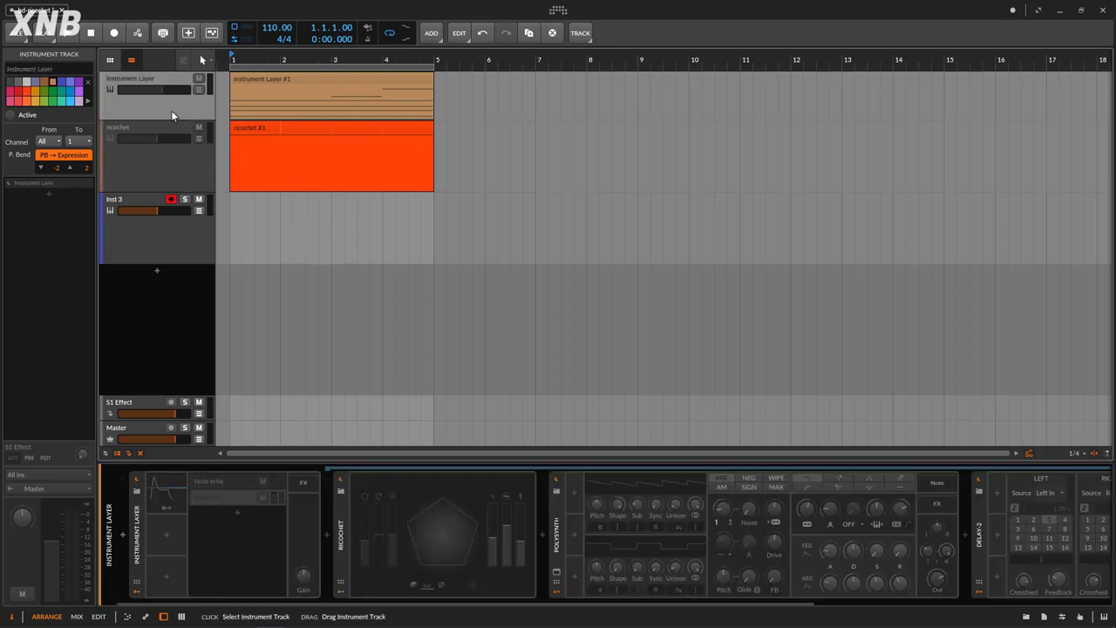
{"action": "right_click", "coordinate": [171, 110]}
{"action": "left_click", "coordinate": [252, 267]}
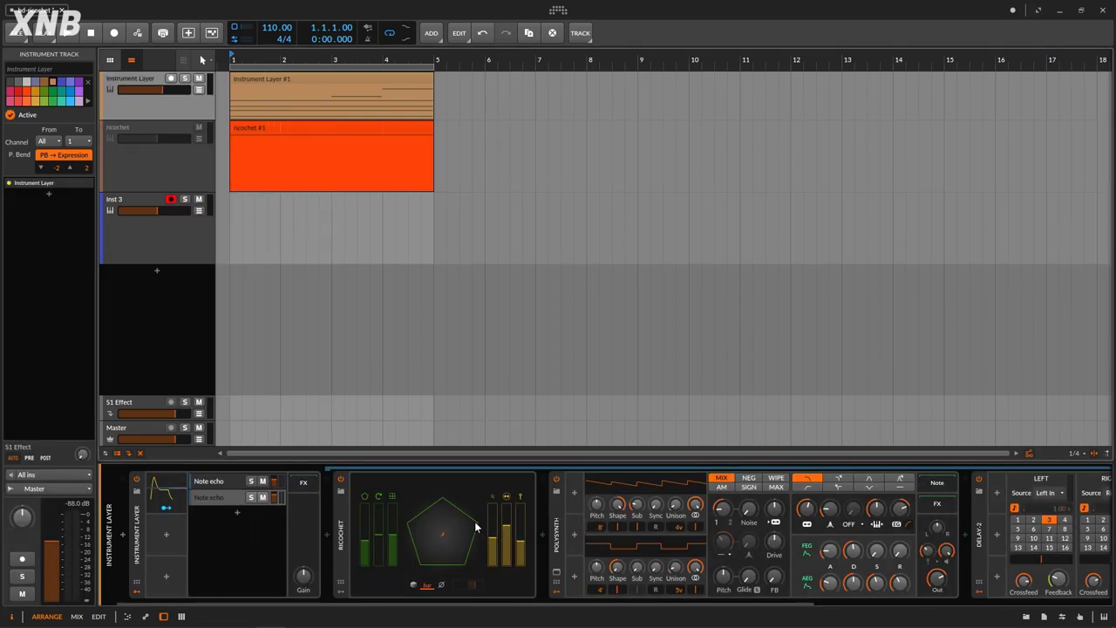
Step: Look through the Polysynth, Delay-2 and Reverb devices in the Instrument Layer track's chain
{"action": "left_click", "coordinate": [559, 538]}
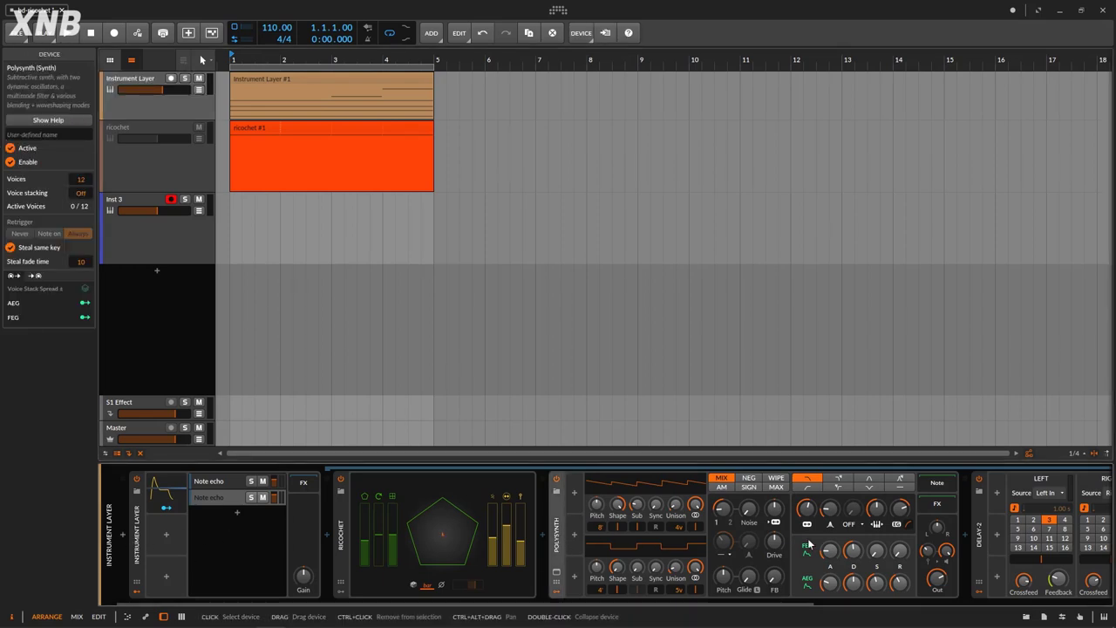
{"action": "left_click", "coordinate": [979, 526]}
{"action": "left_click_drag", "start_coordinate": [783, 612], "coordinate": [1081, 601]}
{"action": "left_click", "coordinate": [803, 516]}
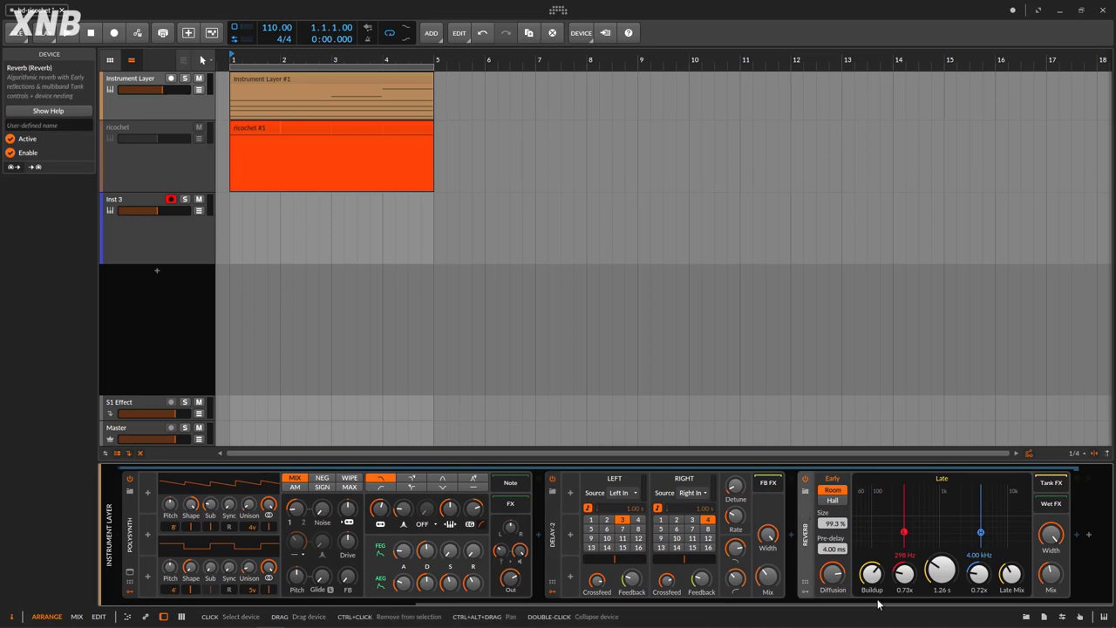
Step: Examine the Ricochet device in the Instrument Layer track's chain and the notes in the Instrument Layer #1 clip
{"action": "left_click_drag", "start_coordinate": [847, 601], "coordinate": [456, 608]}
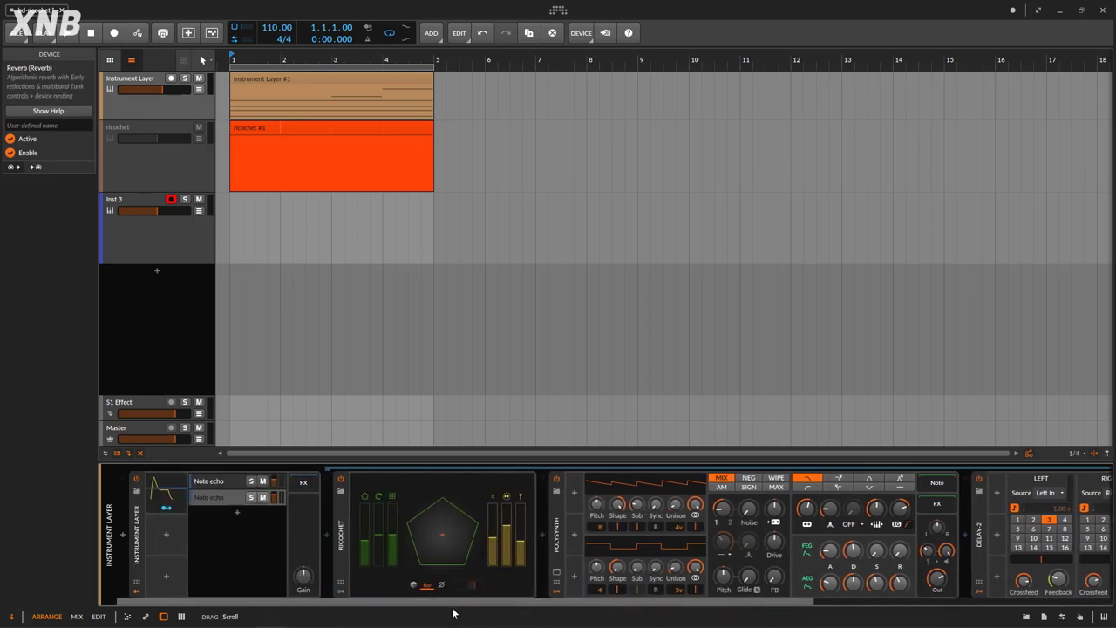
{"action": "left_click", "coordinate": [341, 512]}
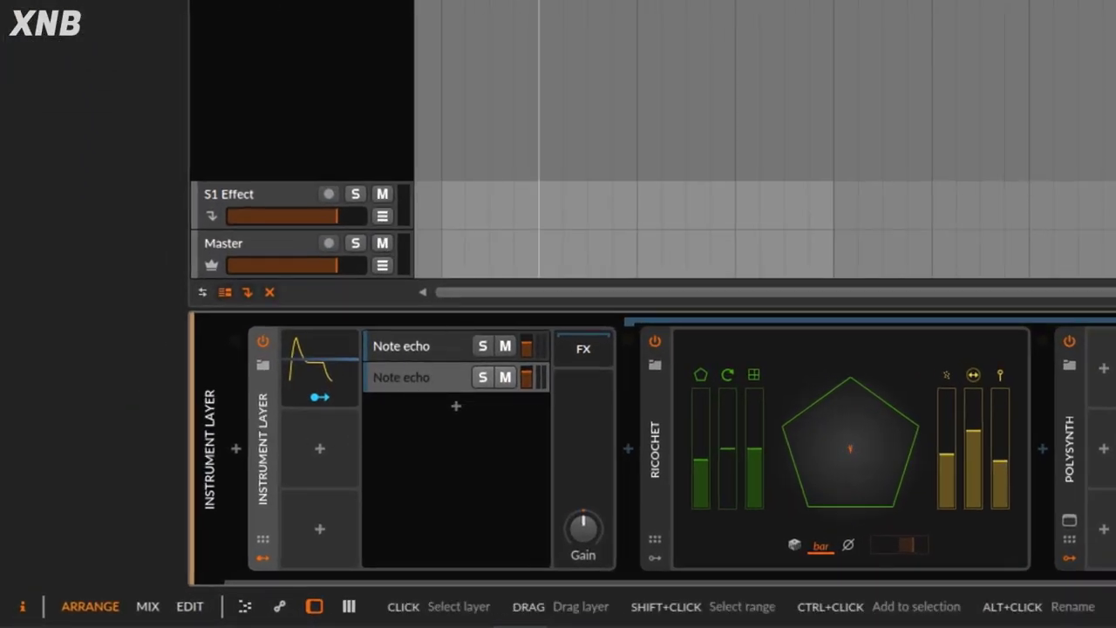
{"action": "key", "text": "e"}
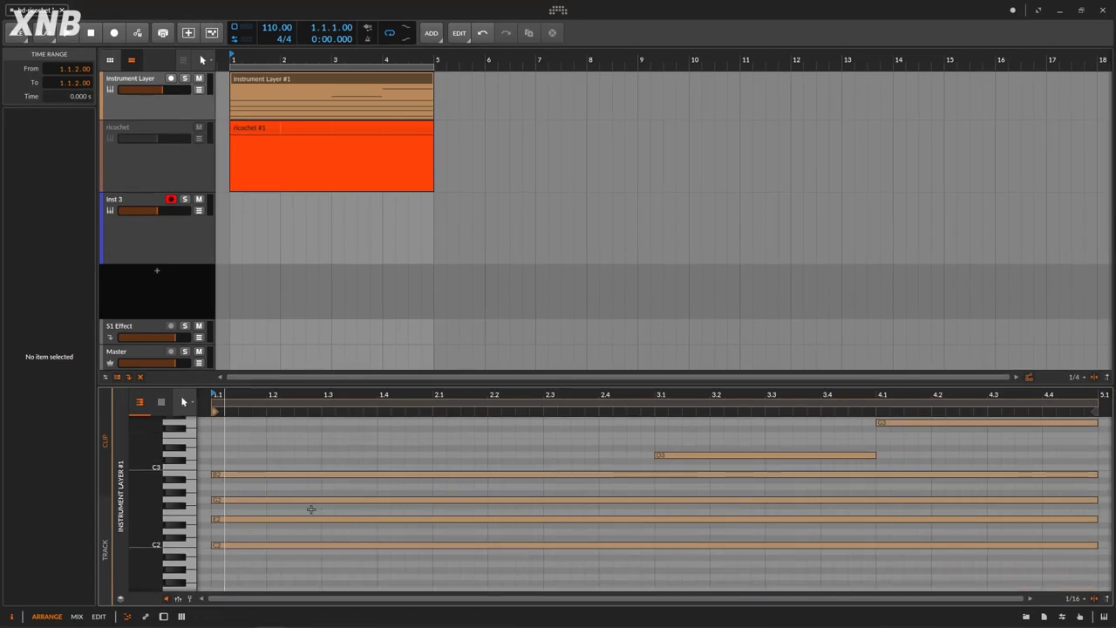
{"action": "scroll", "coordinate": [746, 499], "scroll_direction": "up", "scroll_amount": 2}
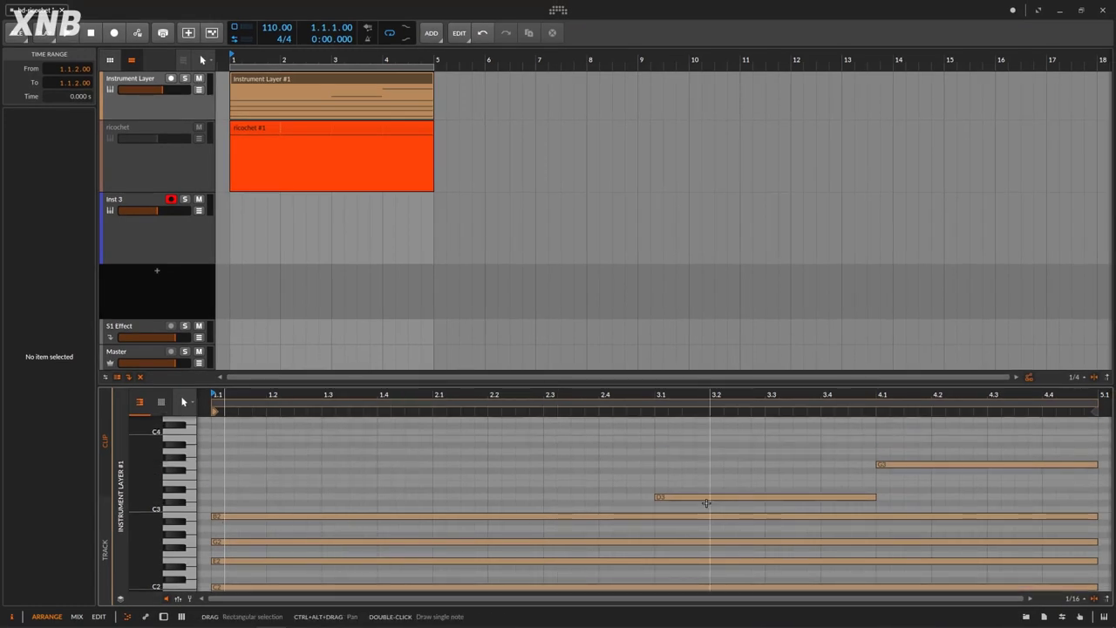
{"action": "double_click", "coordinate": [127, 112]}
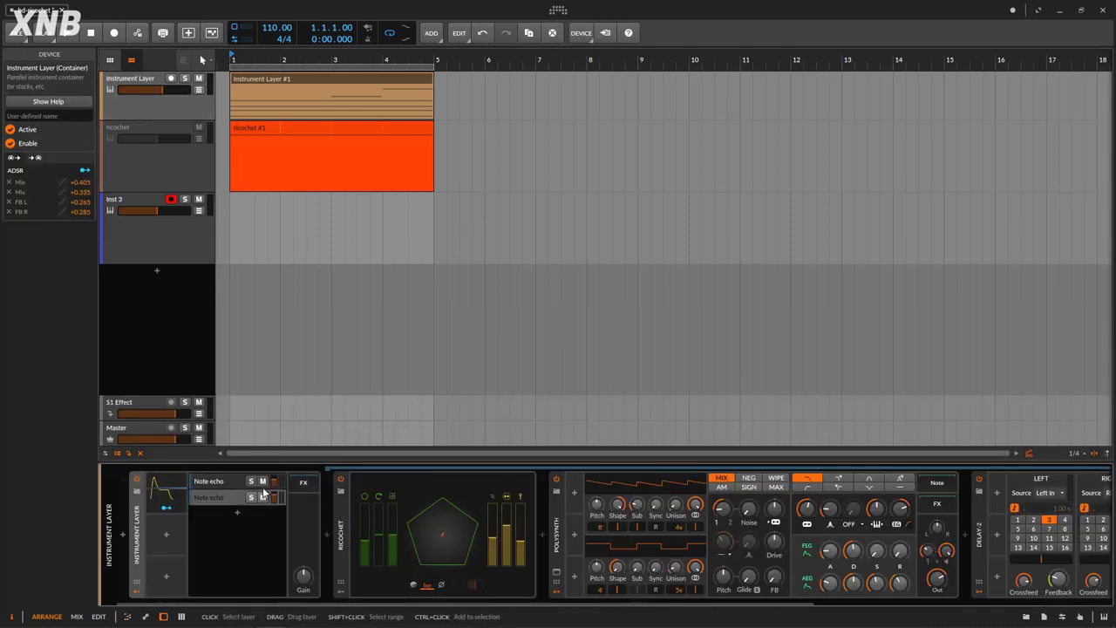
Step: Mute the second Note echo layer, show the first layer's Polysynth and play the clip
{"action": "left_click", "coordinate": [231, 482]}
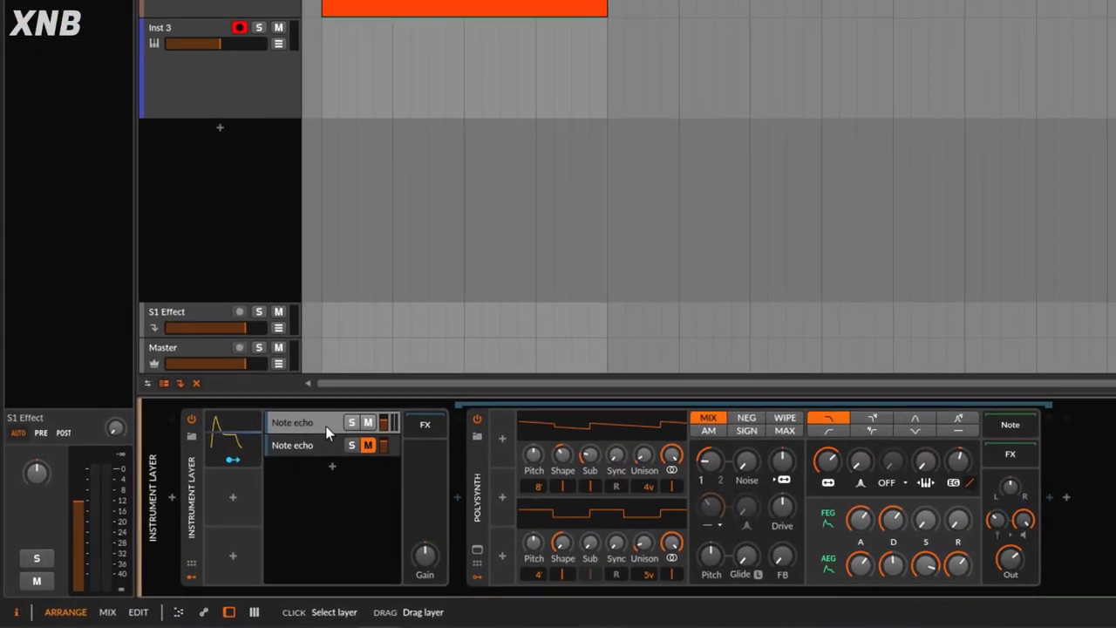
{"action": "left_click", "coordinate": [389, 471]}
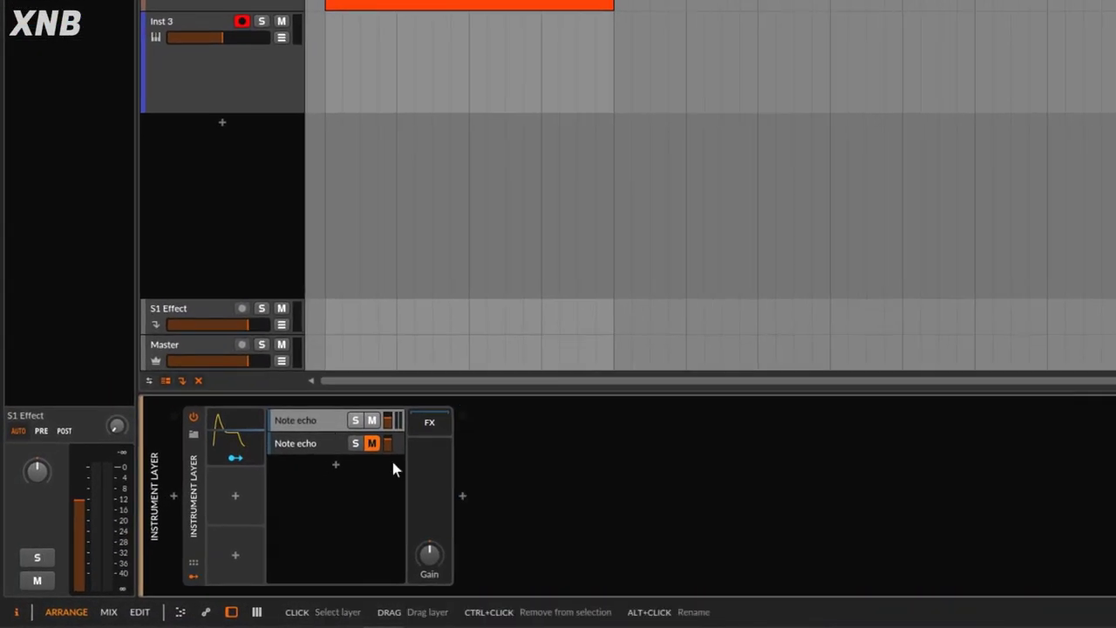
{"action": "left_click", "coordinate": [312, 422]}
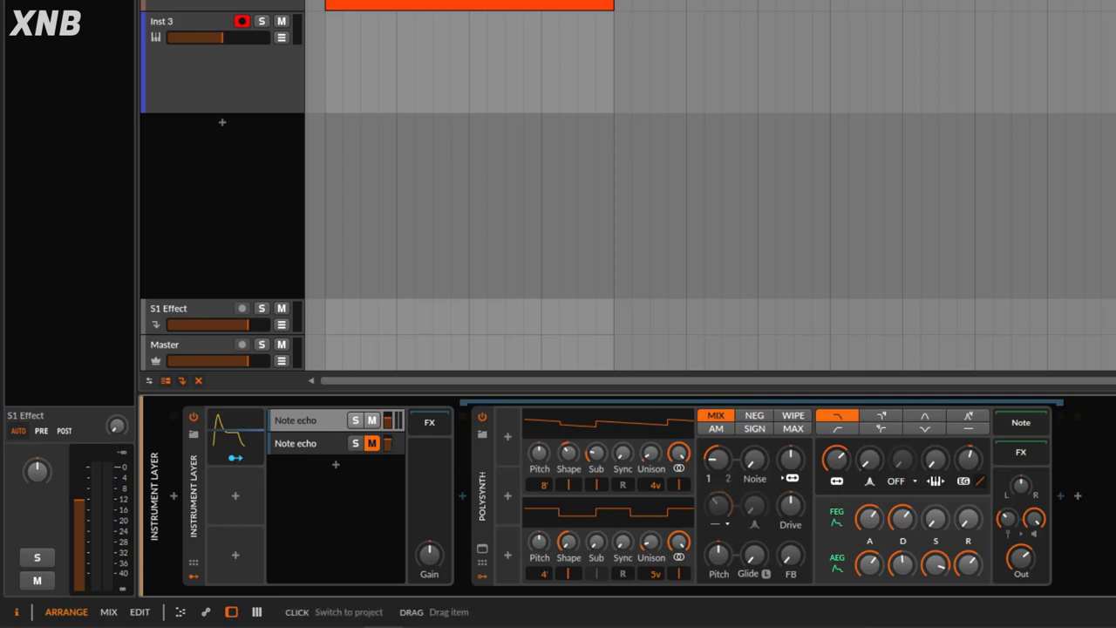
{"action": "key", "text": "space"}
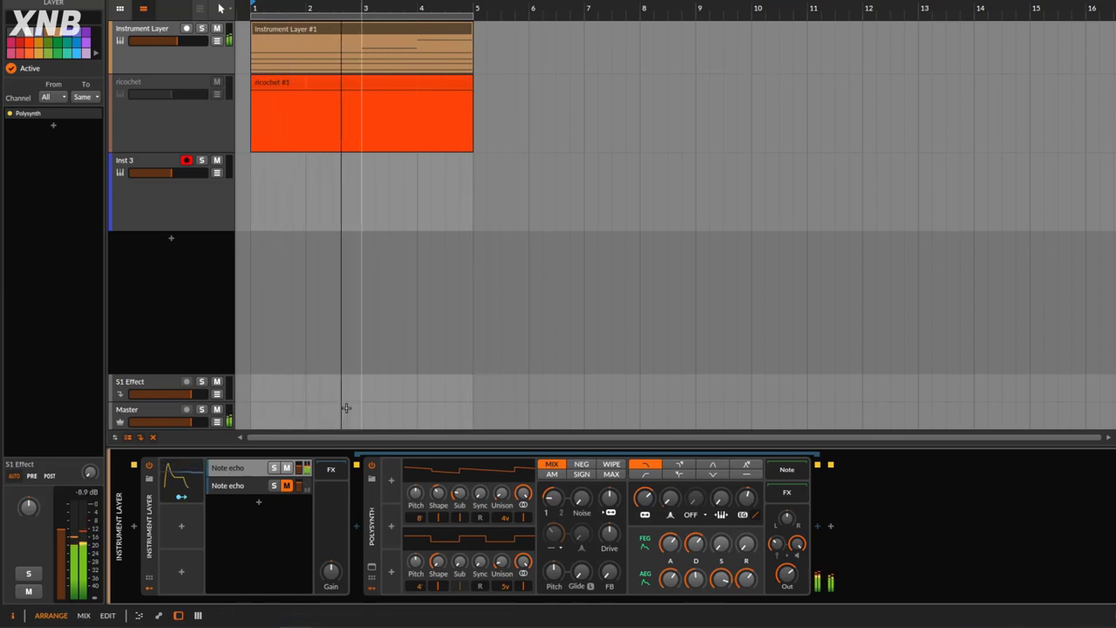
Step: Bypass Ricochet on the second Note echo layer and unmute that layer during playback
{"action": "left_click", "coordinate": [235, 487]}
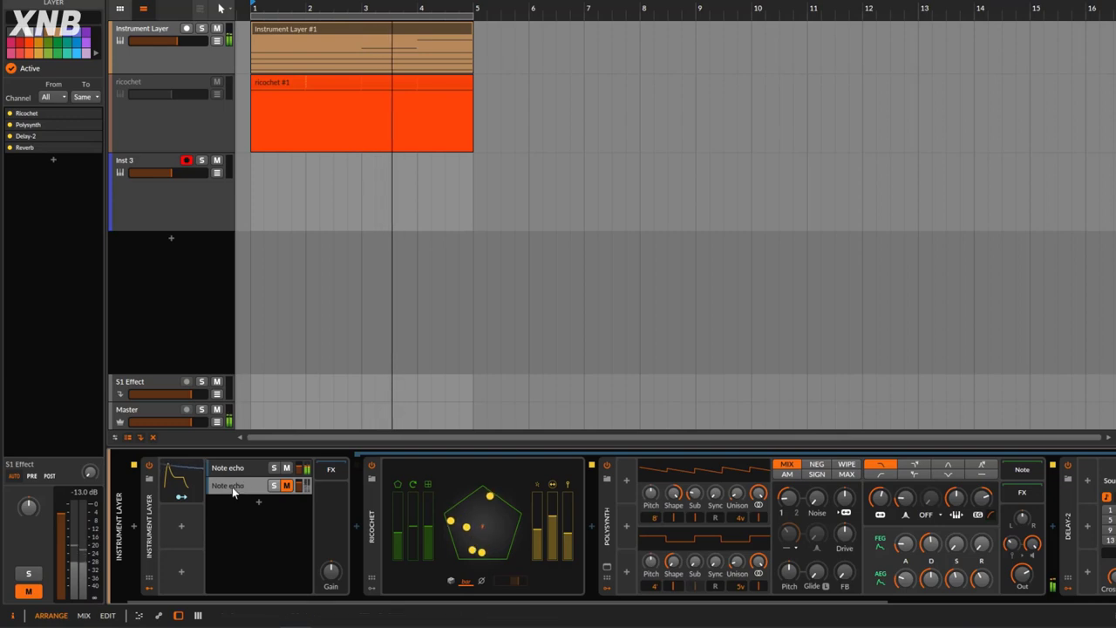
{"action": "left_click", "coordinate": [547, 608]}
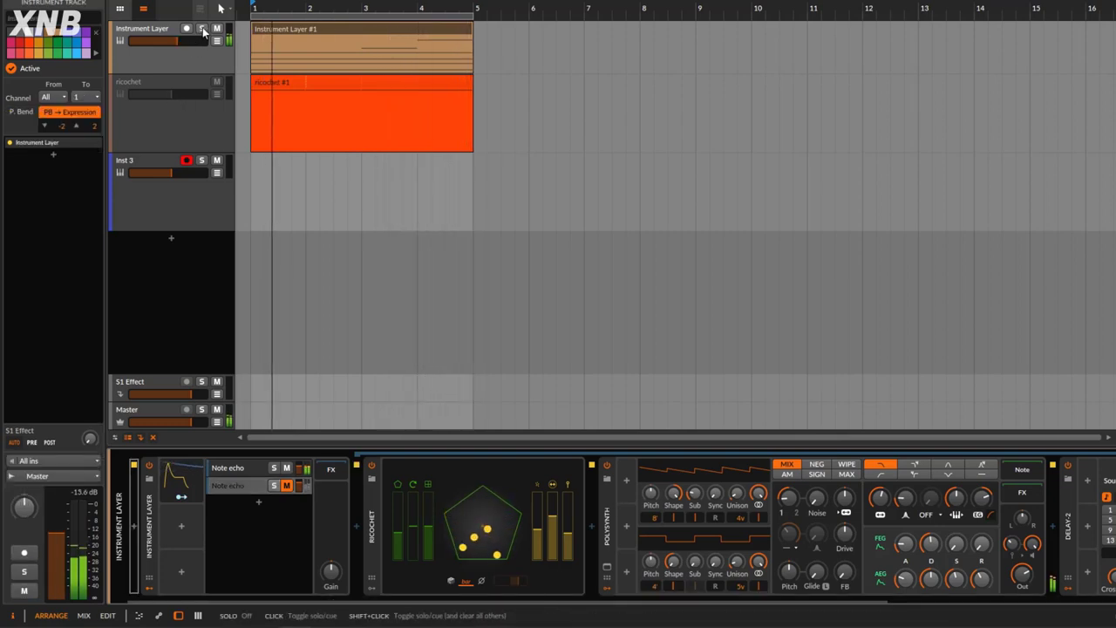
{"action": "left_click", "coordinate": [301, 485]}
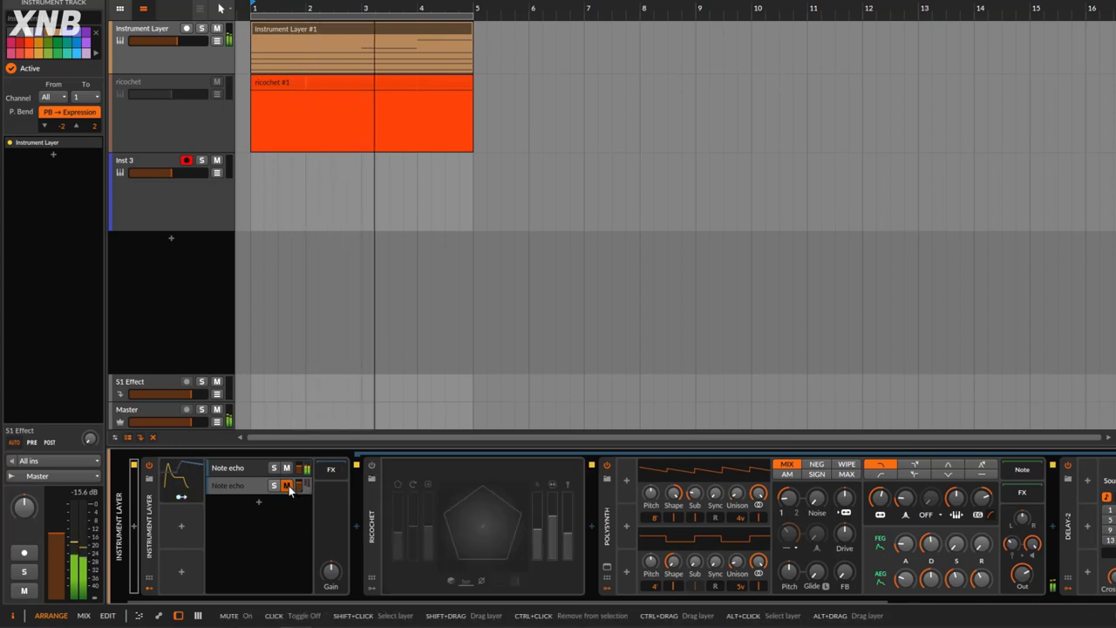
{"action": "left_click", "coordinate": [288, 486]}
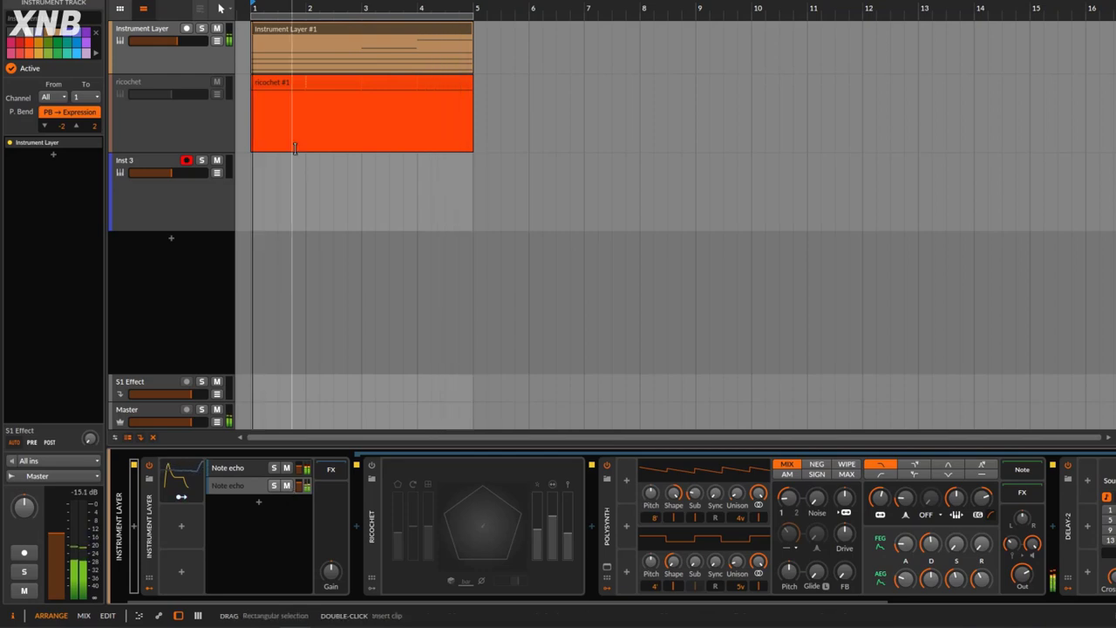
Step: Look through the second Note echo layer's Polysynth, Delay-2 and Reverb devices
{"action": "left_click", "coordinate": [606, 497]}
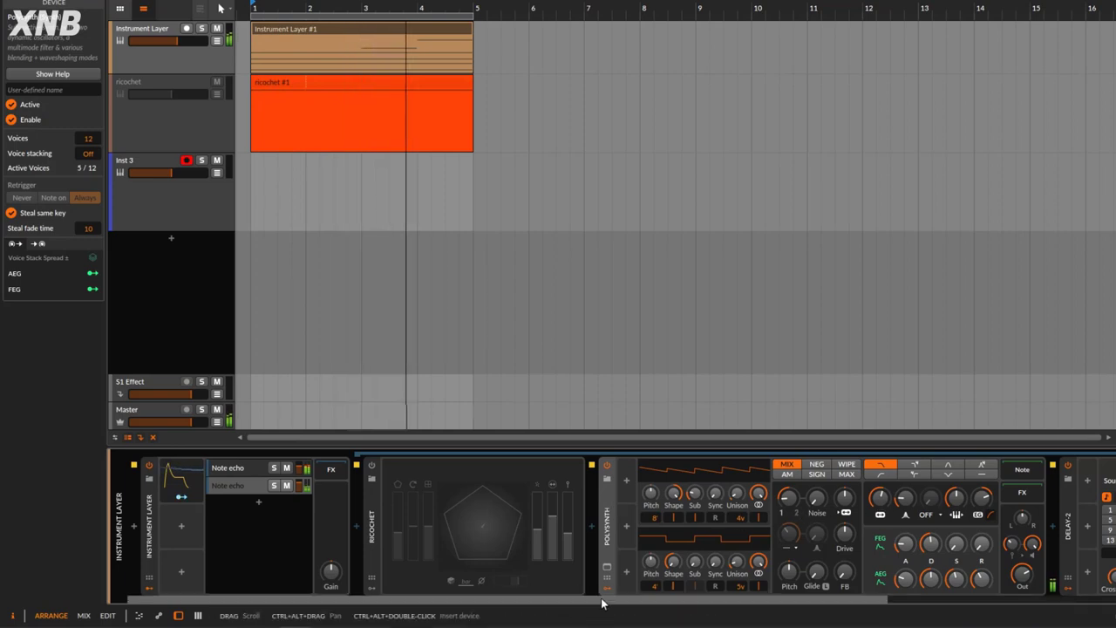
{"action": "left_click_drag", "start_coordinate": [601, 602], "coordinate": [1009, 603]}
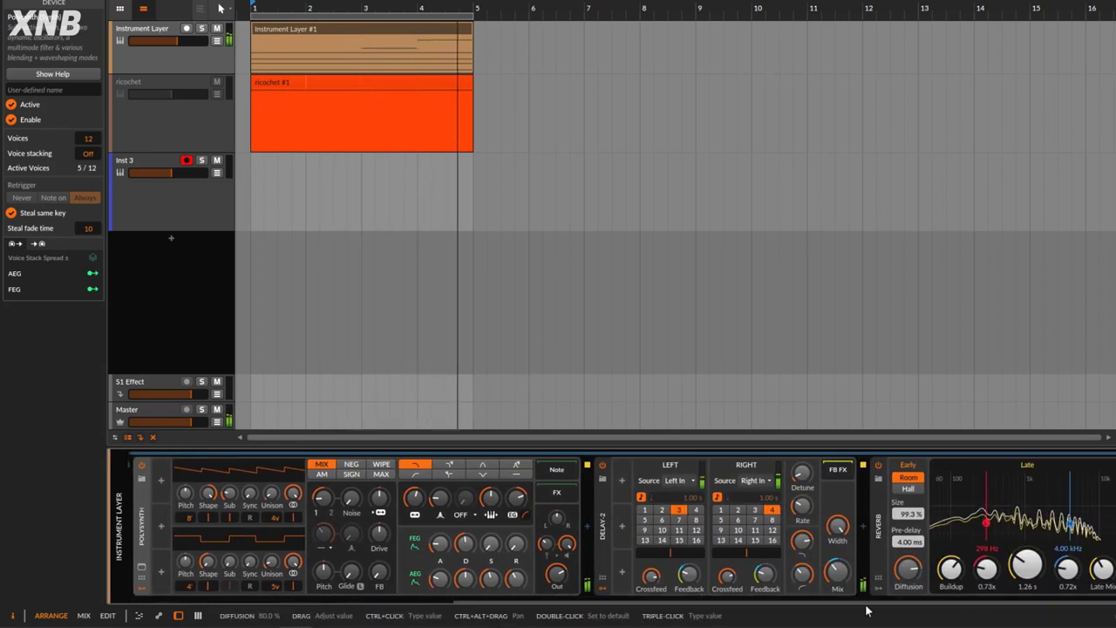
{"action": "left_click_drag", "start_coordinate": [865, 606], "coordinate": [504, 607]}
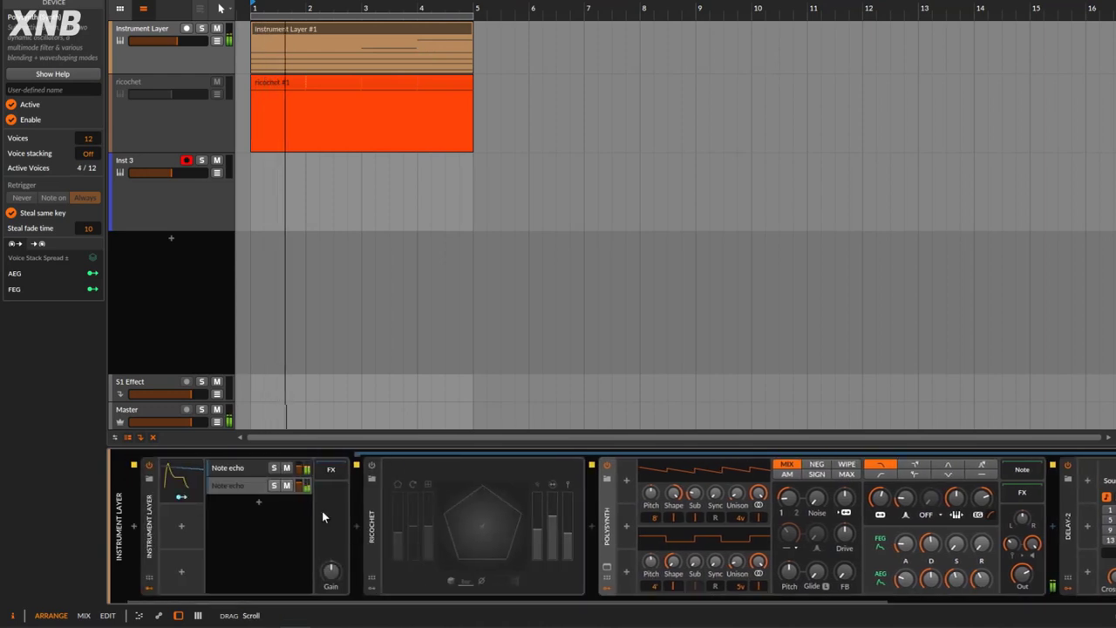
Step: Solo the second Note echo layer to hear it without Ricochet, and stop playback
{"action": "left_click", "coordinate": [241, 470]}
{"action": "left_click", "coordinate": [240, 485]}
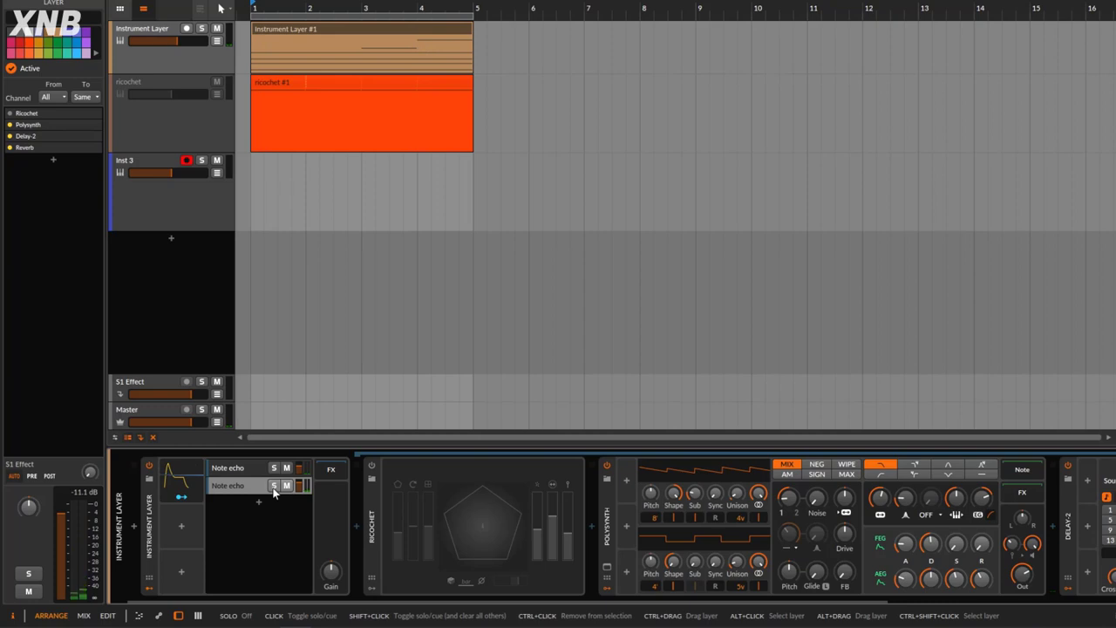
{"action": "left_click", "coordinate": [273, 487]}
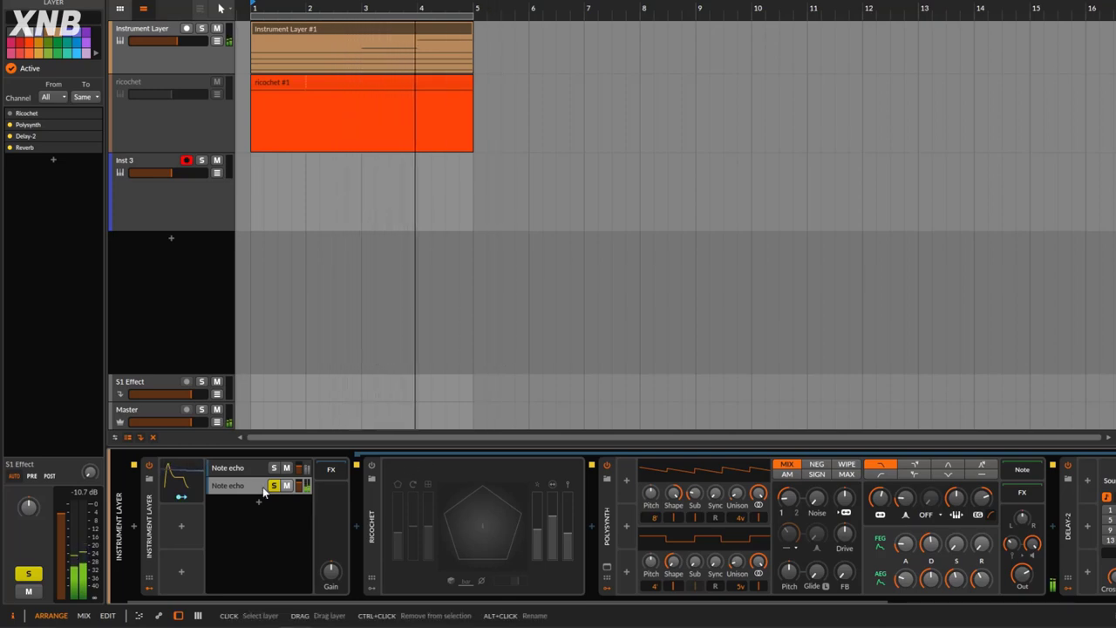
{"action": "key", "text": "space"}
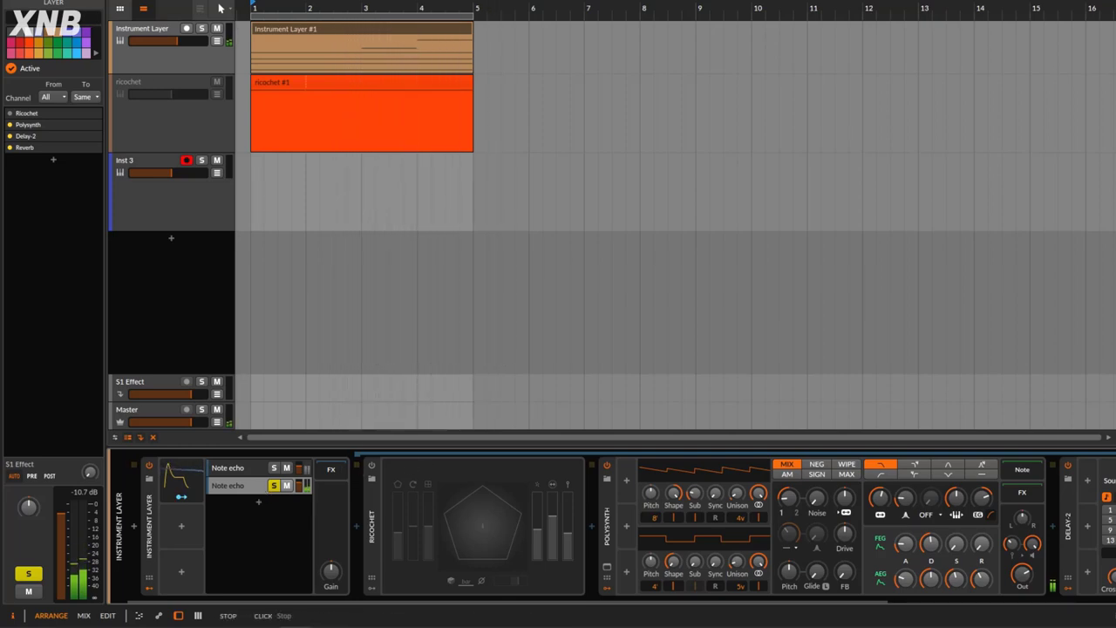
Step: Turn Ricochet back on in the second Note echo layer and play the soloed layer
{"action": "left_click", "coordinate": [371, 468]}
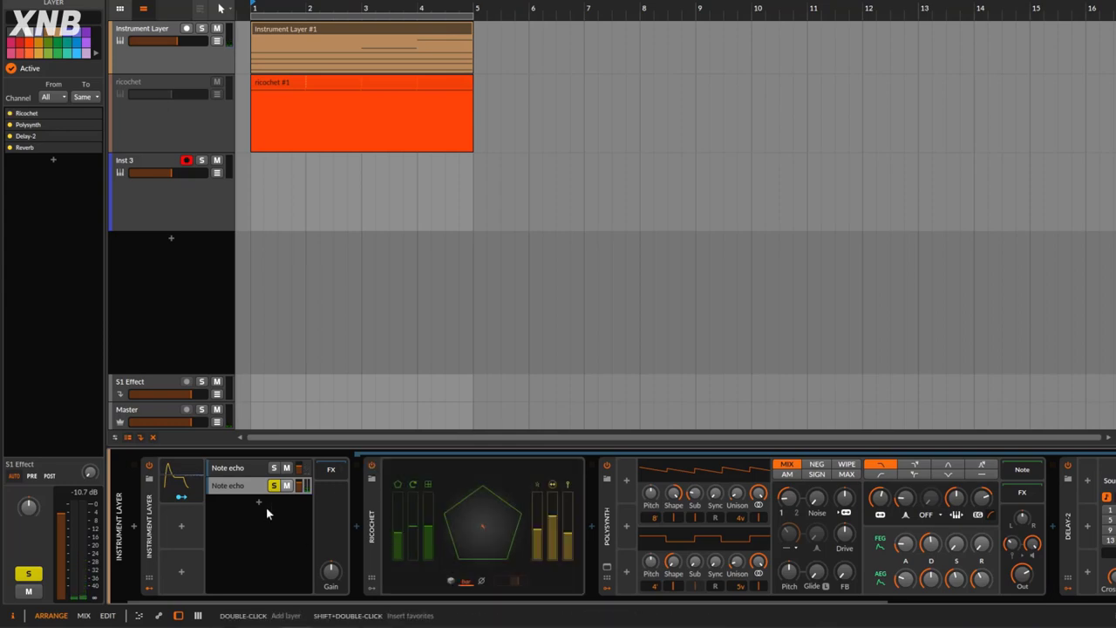
{"action": "key", "text": "space"}
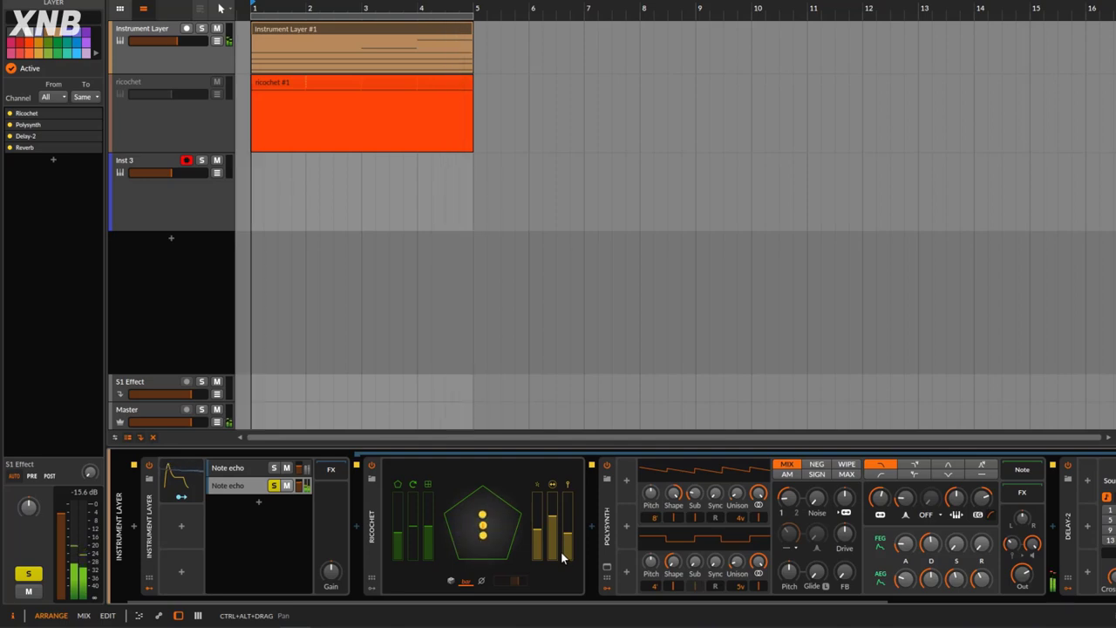
{"action": "left_click", "coordinate": [251, 484]}
{"action": "left_click", "coordinate": [251, 484]}
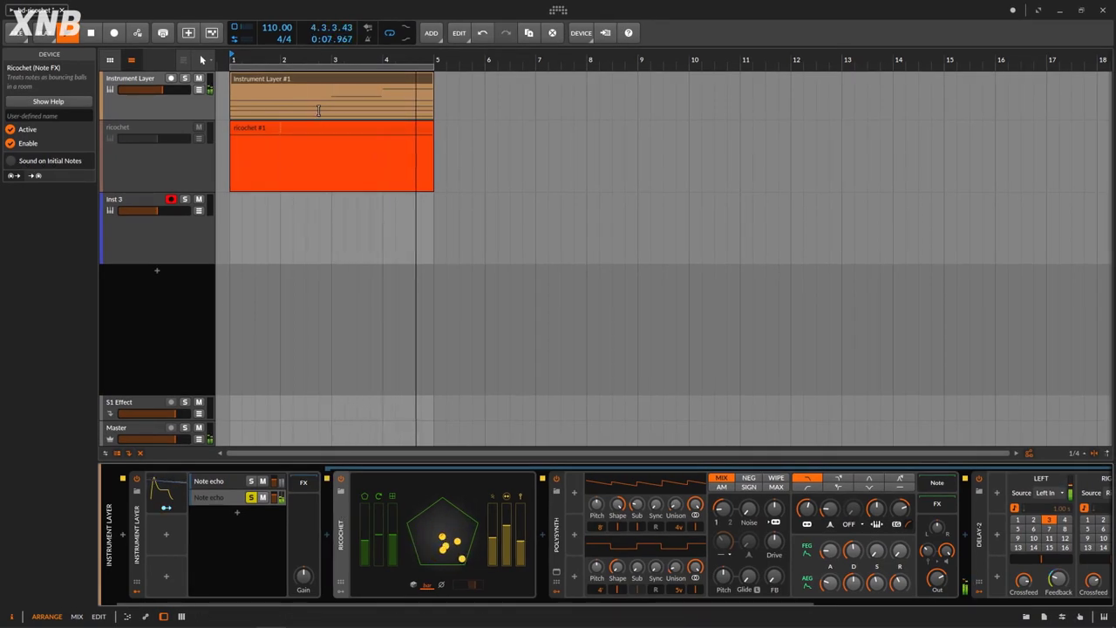
Step: Unsolo the second Note echo layer to hear both layers together, and stop playback
{"action": "left_click", "coordinate": [225, 485]}
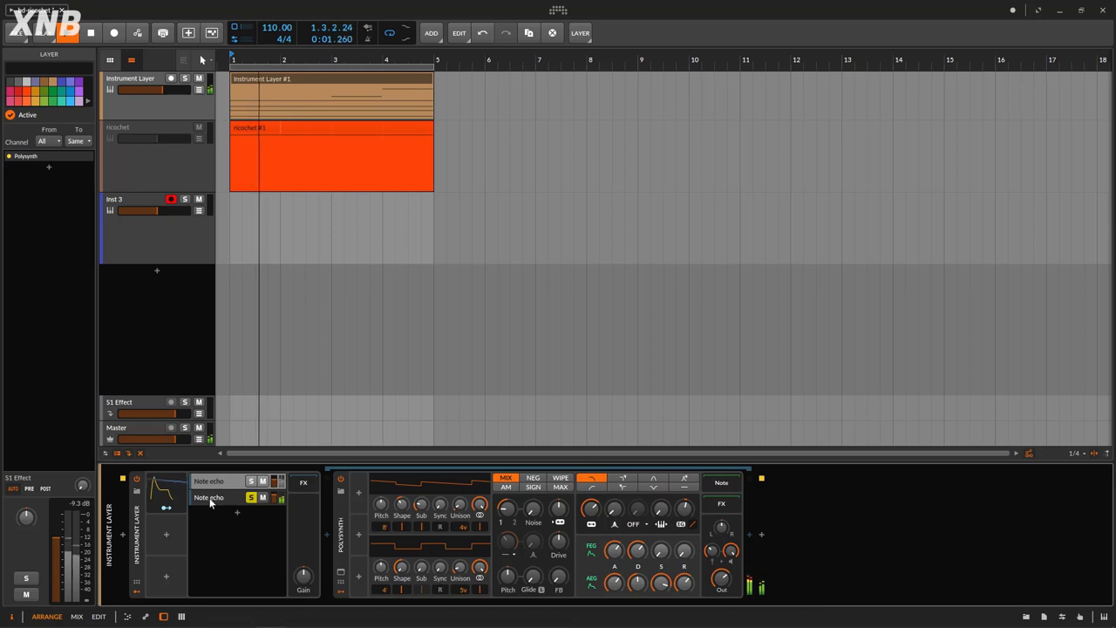
{"action": "left_click", "coordinate": [242, 497]}
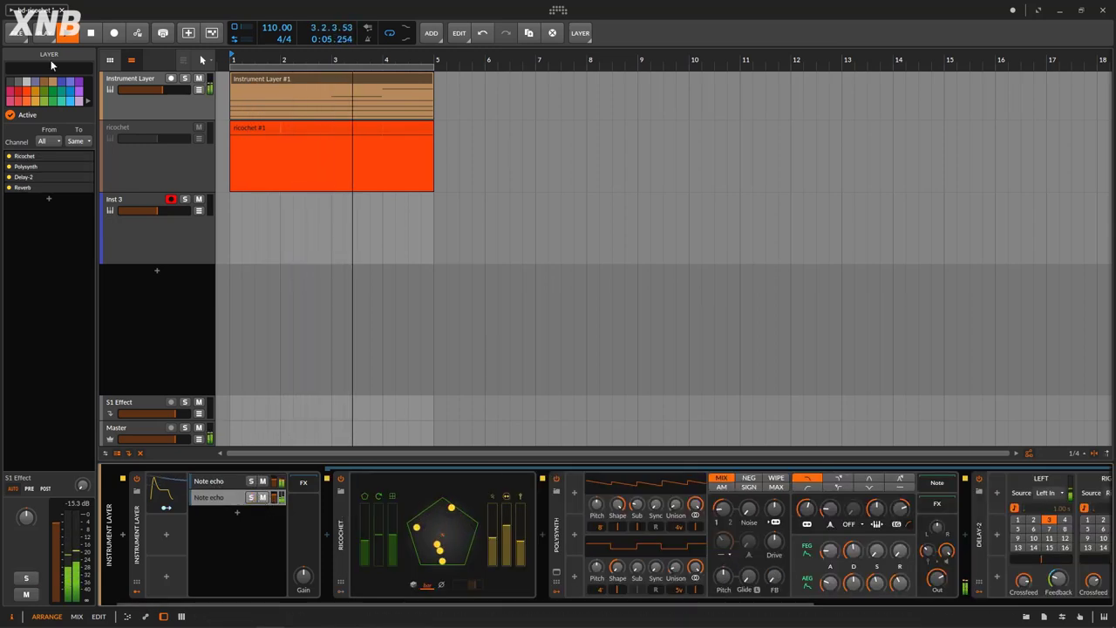
{"action": "left_click", "coordinate": [89, 33]}
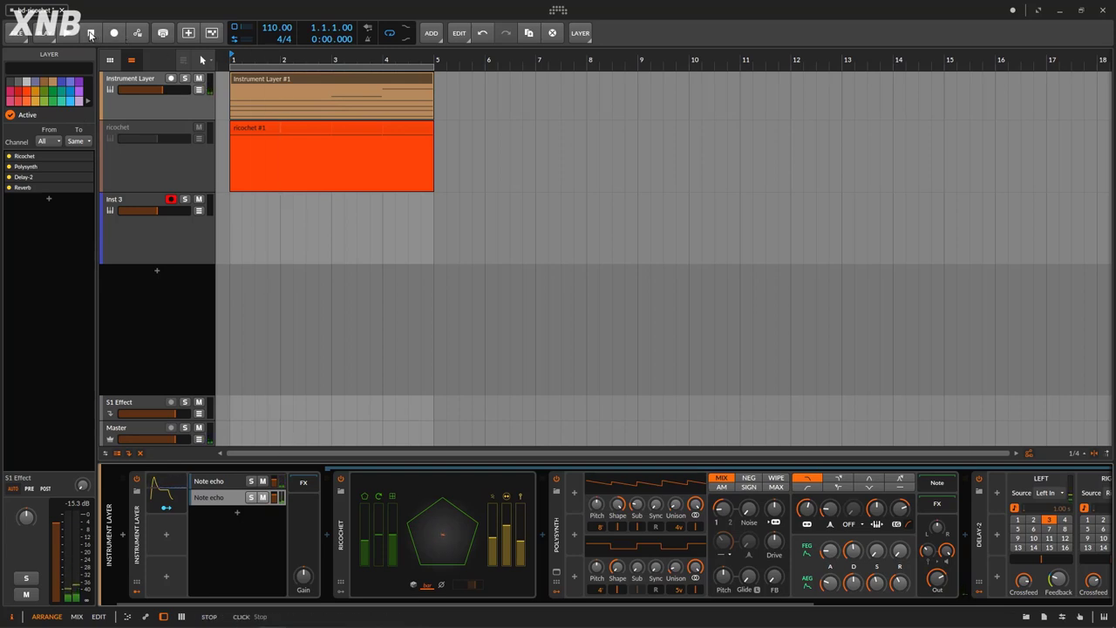
Step: Play the clip and toggle solo on the first Note echo layer to compare it with both layers together
{"action": "left_click", "coordinate": [73, 33]}
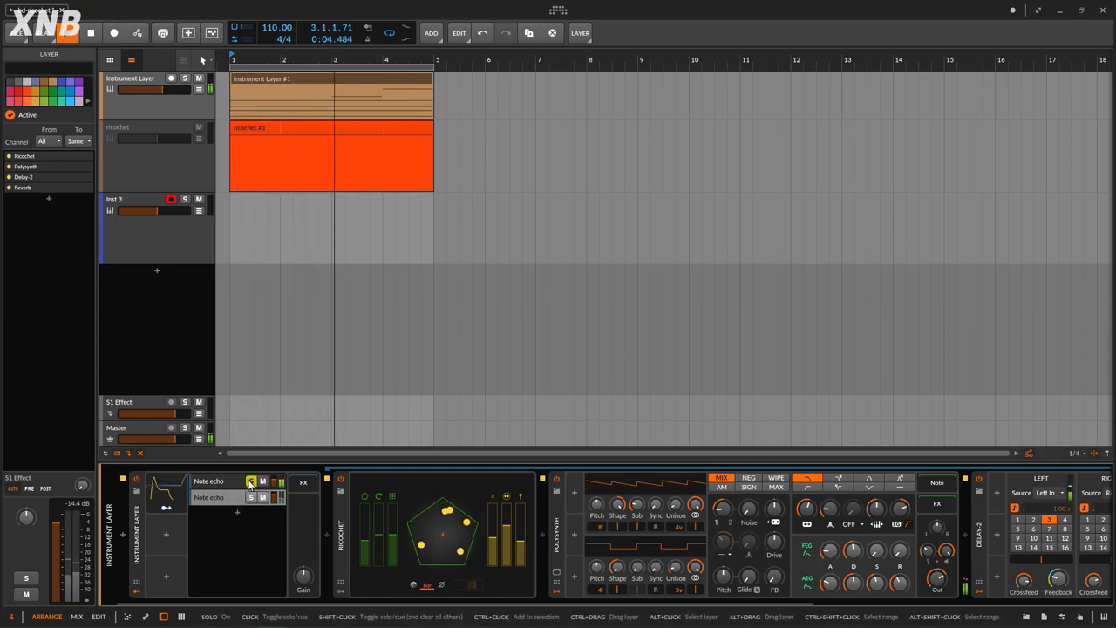
{"action": "left_click_drag", "start_coordinate": [258, 483], "coordinate": [273, 544]}
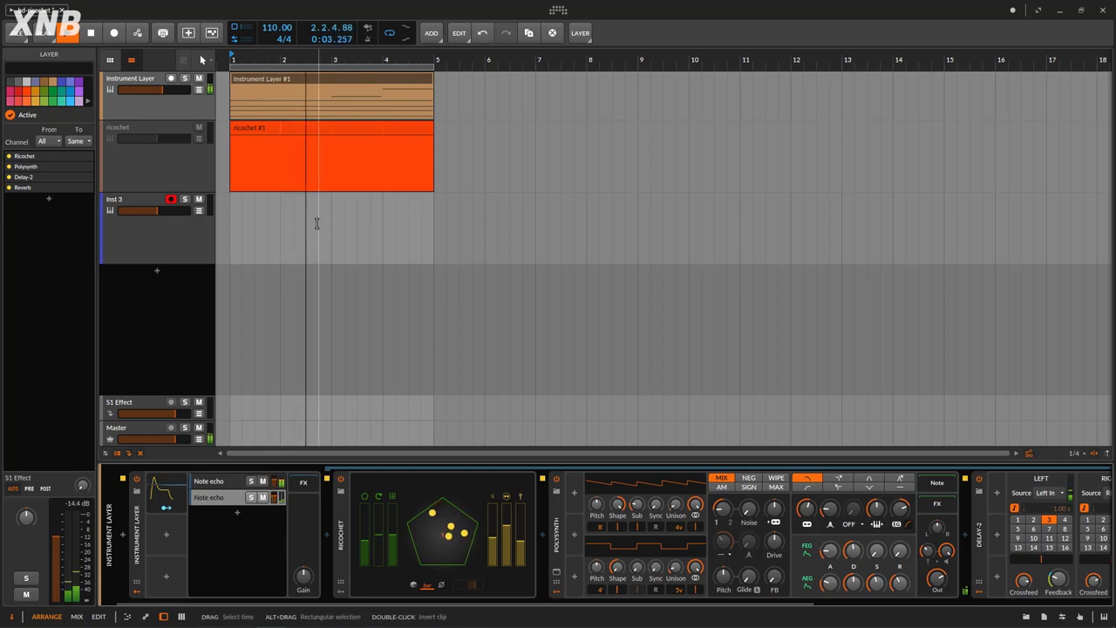
{"action": "left_click", "coordinate": [251, 481]}
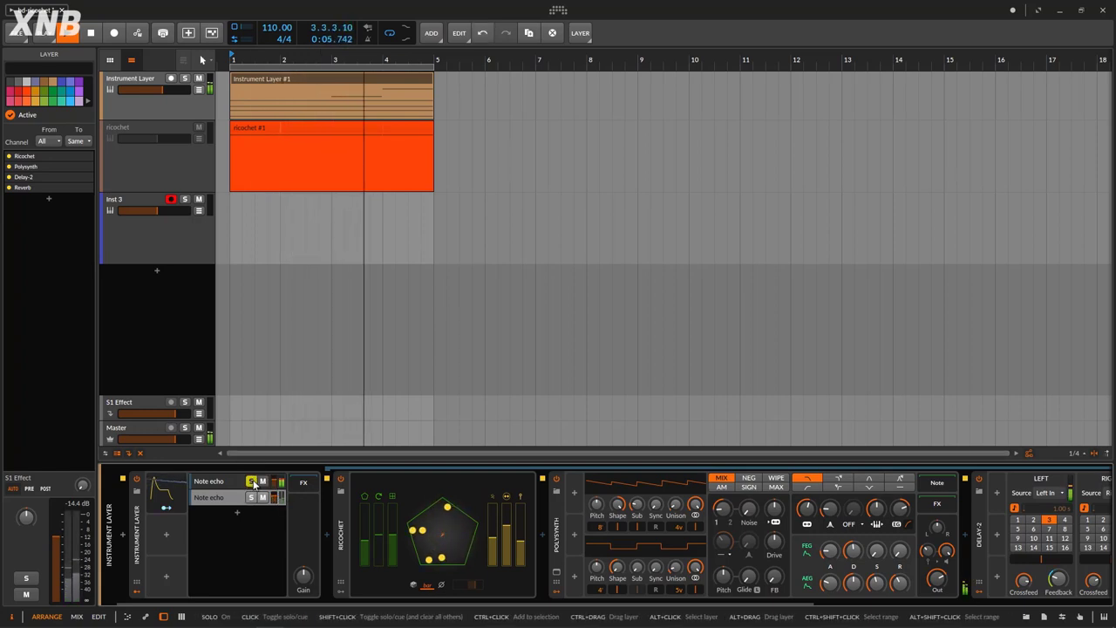
{"action": "mouse_move", "coordinate": [262, 483]}
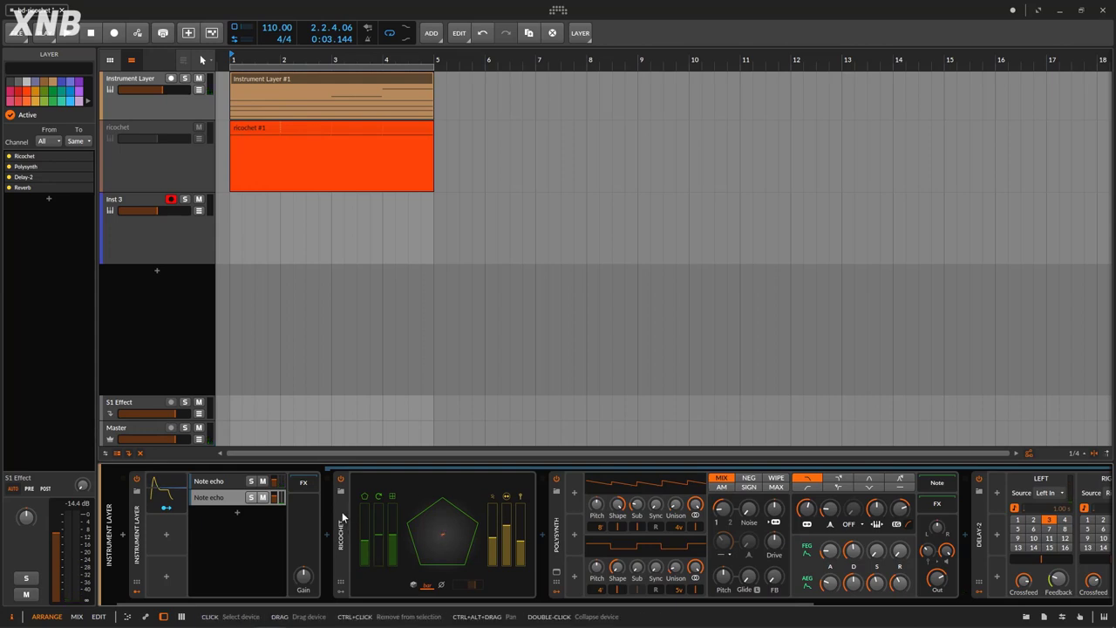
Step: Add an Expressions modulator to the Polysynth that follows Ricochet in the second Note echo layer
{"action": "left_click", "coordinate": [343, 517]}
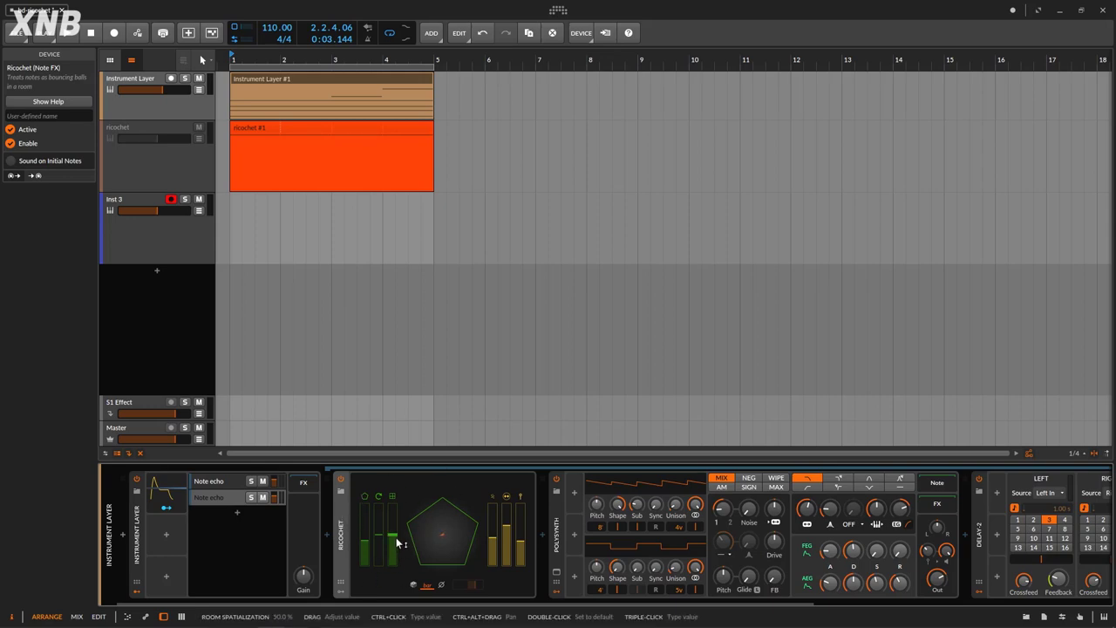
{"action": "left_click", "coordinate": [342, 529], "text": "ctrl"}
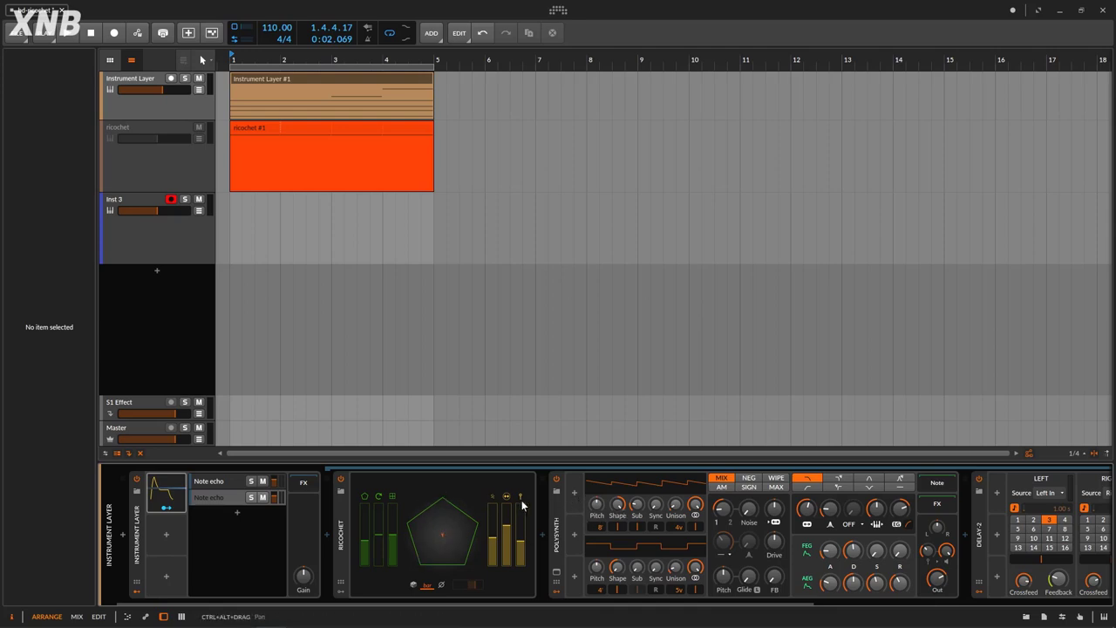
{"action": "left_click", "coordinate": [573, 493]}
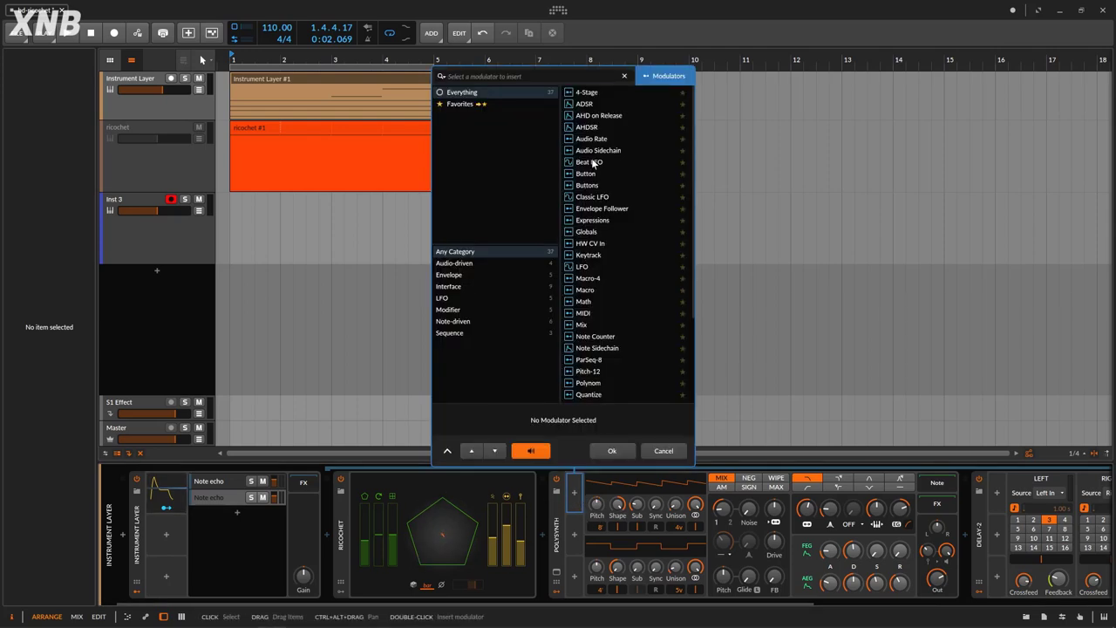
{"action": "left_click", "coordinate": [605, 220]}
{"action": "left_click", "coordinate": [613, 450]}
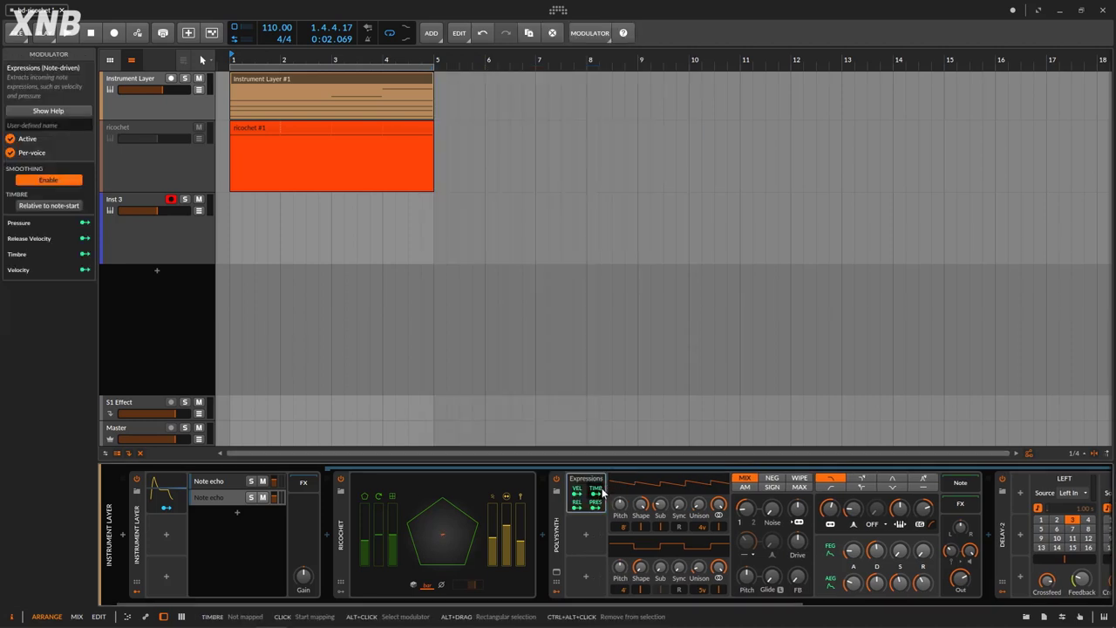
Step: Select the Delay-2 device after the Polysynth to view its settings
{"action": "scroll", "coordinate": [701, 523], "scroll_direction": "down", "scroll_amount": 5}
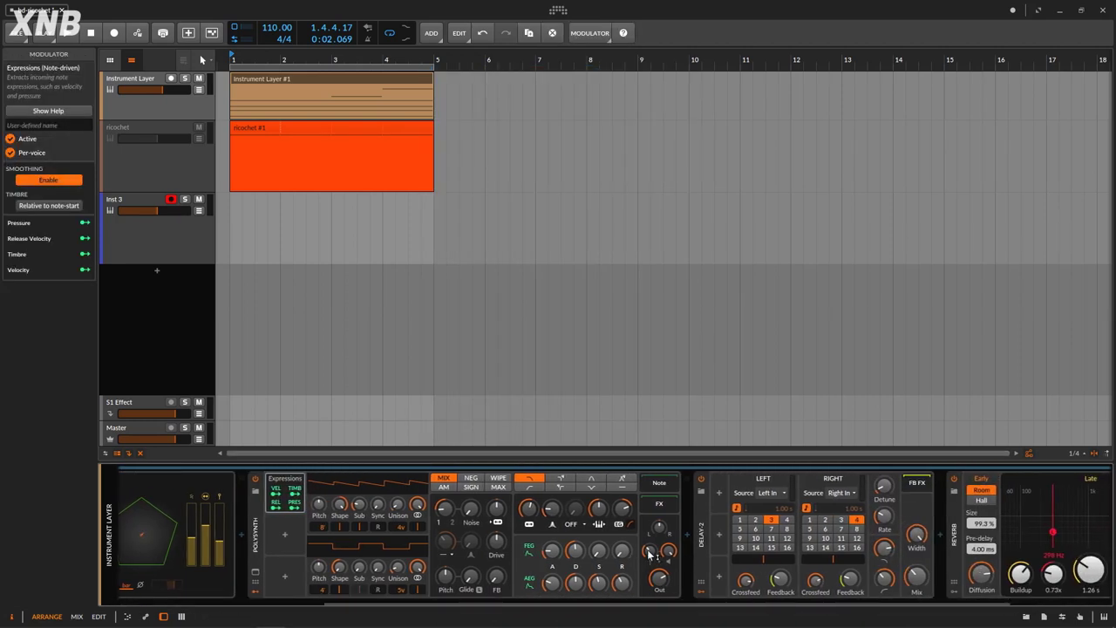
{"action": "left_click", "coordinate": [701, 523]}
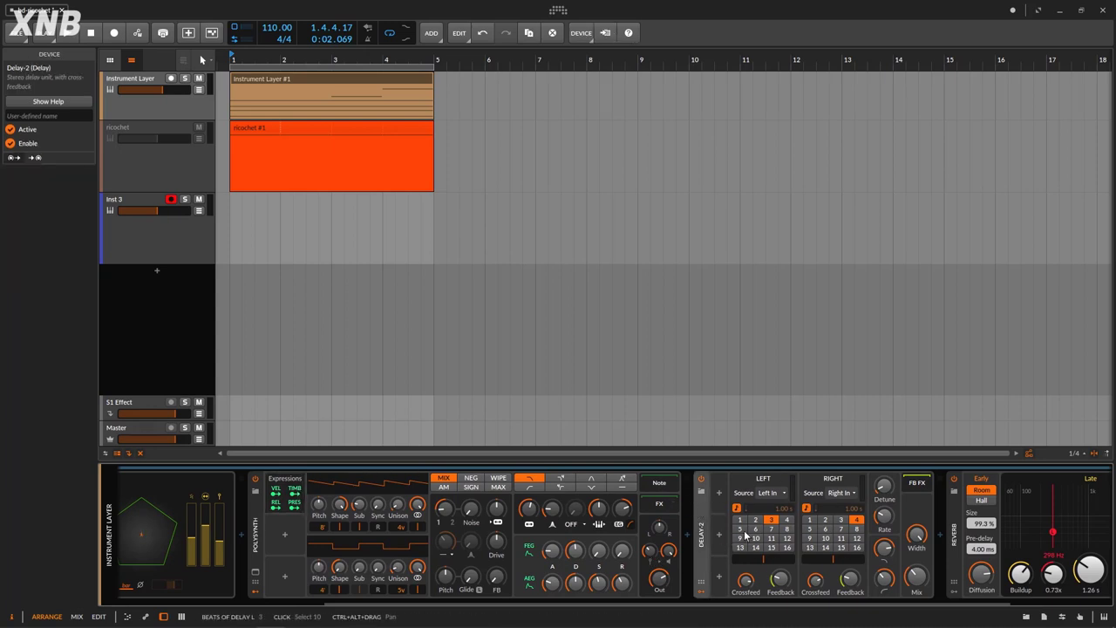
Step: Remove the Expressions modulator from the Polysynth
{"action": "left_click", "coordinate": [284, 480]}
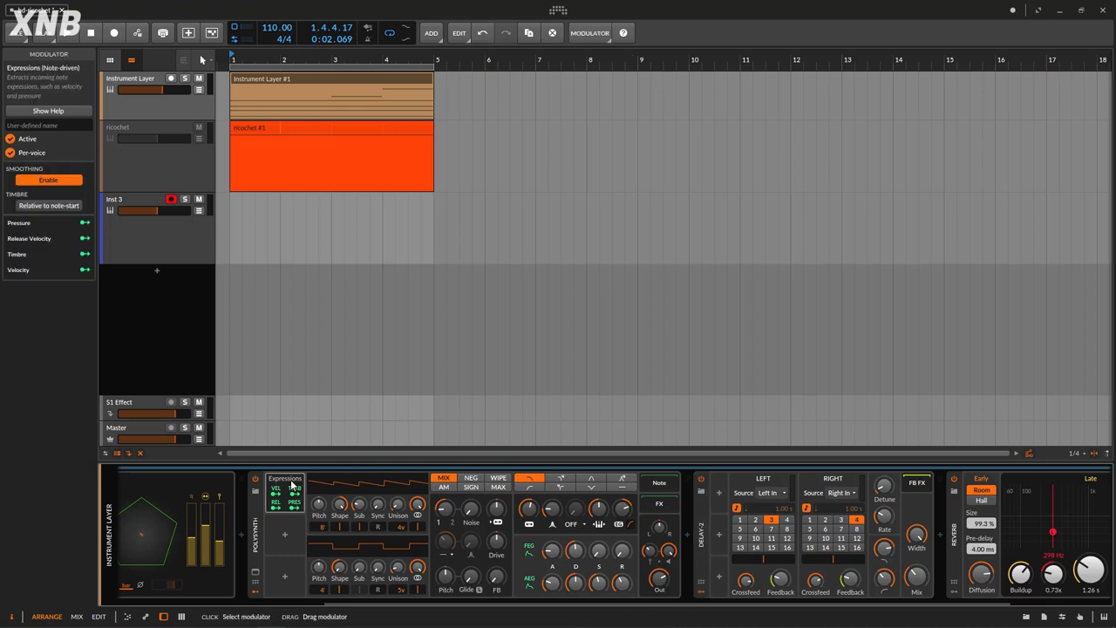
{"action": "left_click", "coordinate": [499, 582]}
{"action": "left_click", "coordinate": [501, 605]}
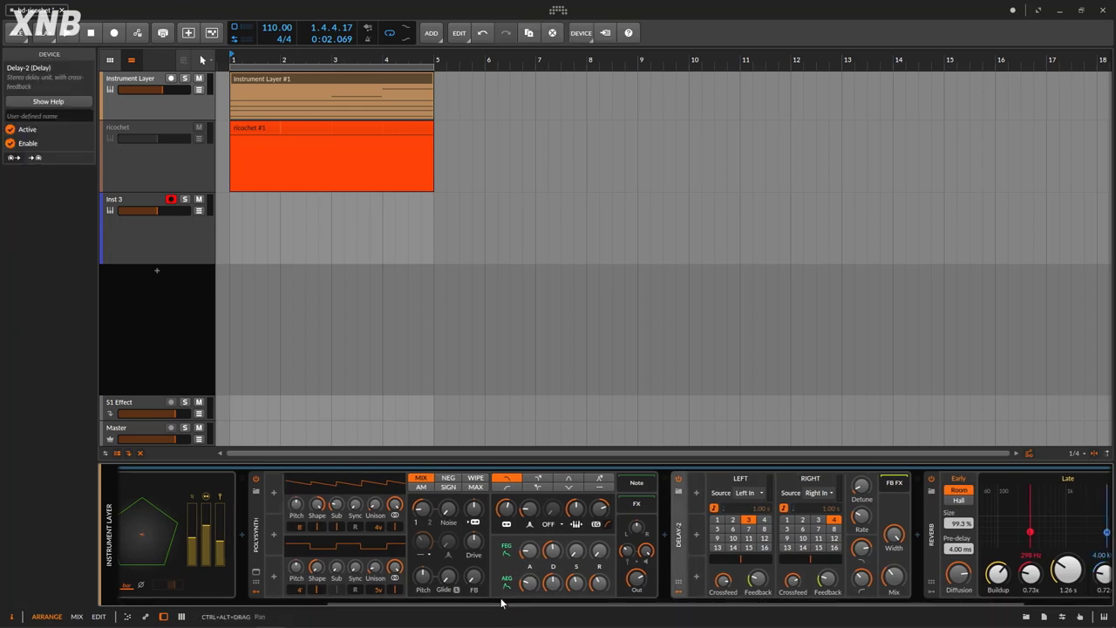
Step: Select the Instrument Layer's ADSR modulator to inspect its modulation targets, and bring the Delay-2 and Reverb devices into view
{"action": "left_click_drag", "start_coordinate": [497, 608], "coordinate": [229, 613]}
{"action": "left_click", "coordinate": [187, 525]}
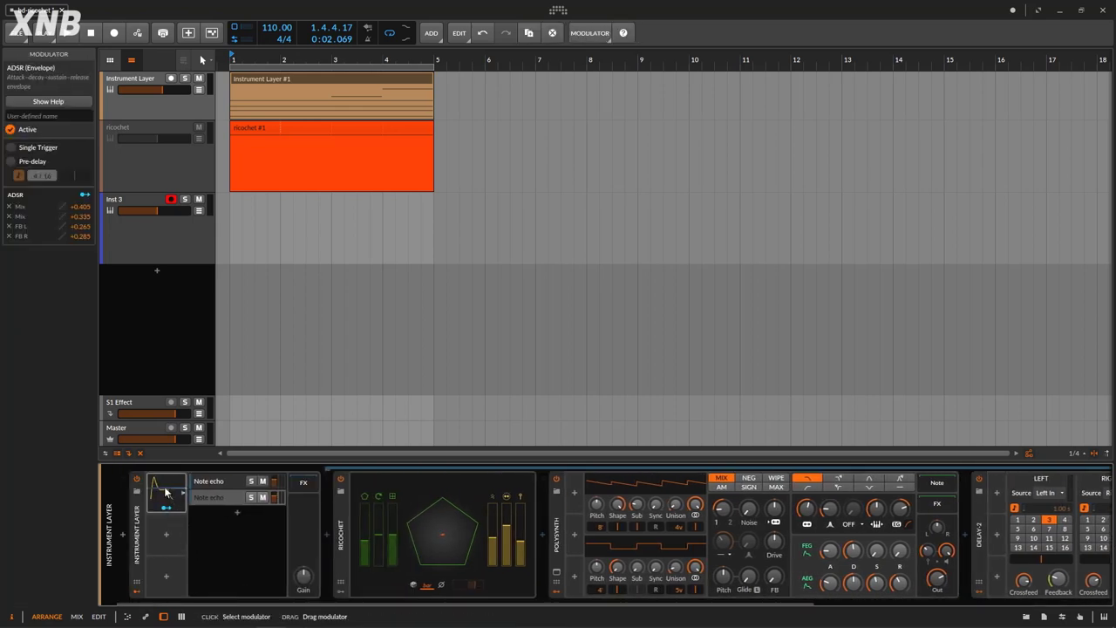
{"action": "left_click_drag", "start_coordinate": [317, 605], "coordinate": [785, 605]}
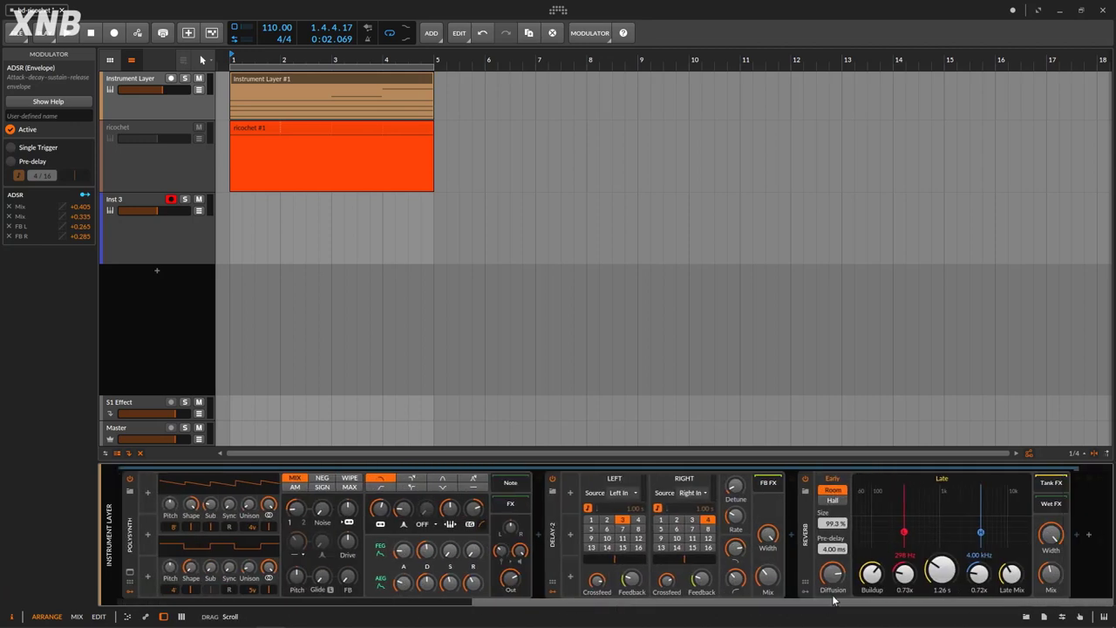
Step: Play the clip to hear the ADSR-modulated delay and reverb, stop playback, and collapse the ADSR modulator's envelope view
{"action": "key", "text": "space"}
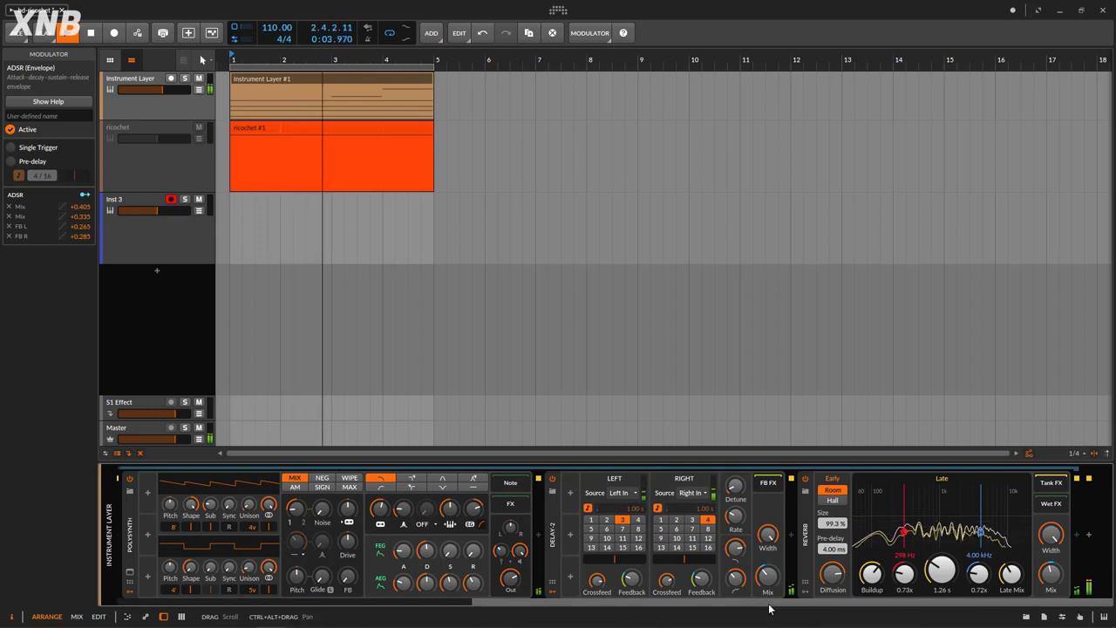
{"action": "left_click_drag", "start_coordinate": [769, 608], "coordinate": [366, 602]}
{"action": "key", "text": "space"}
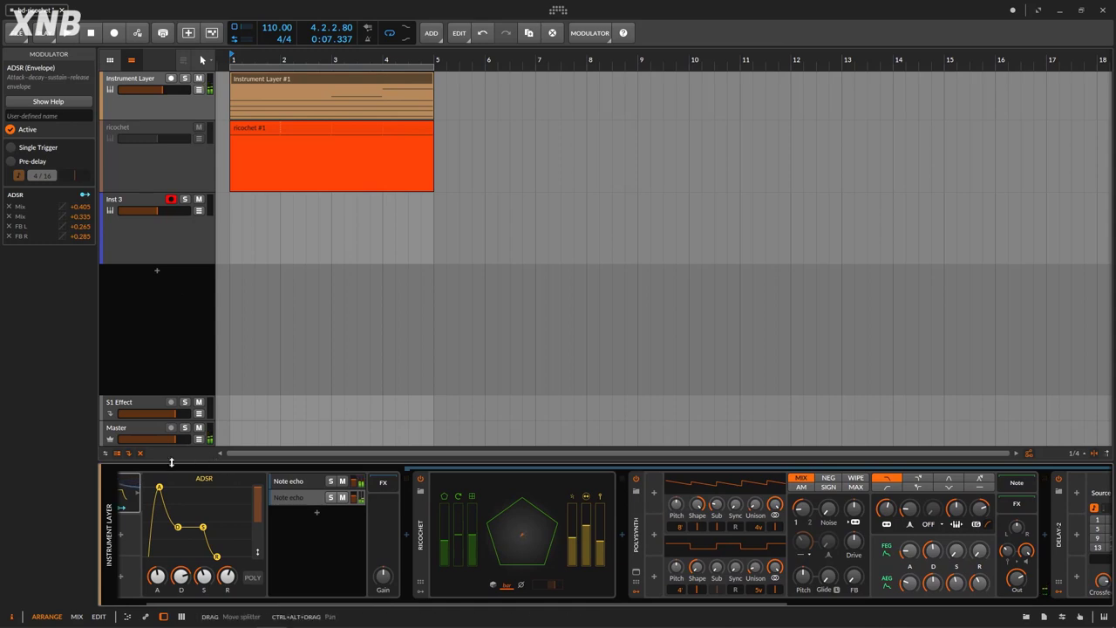
{"action": "left_click", "coordinate": [123, 483]}
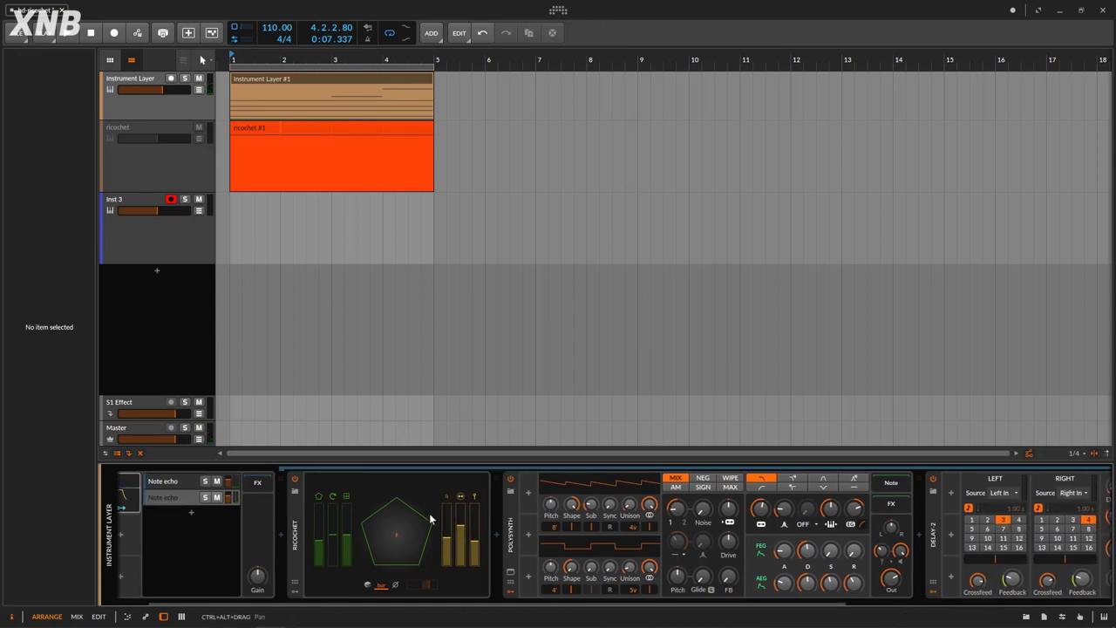